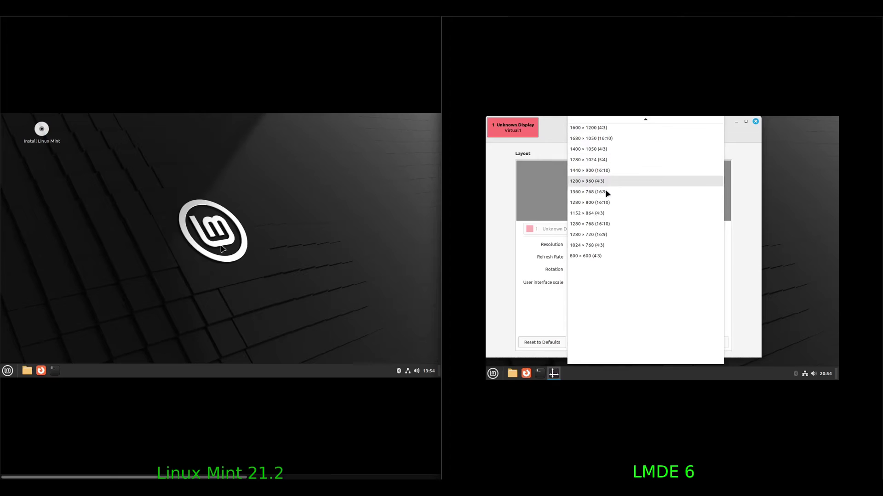
- Set the LMDE display to 1280×720 and keep the new resolution
click(609, 193)
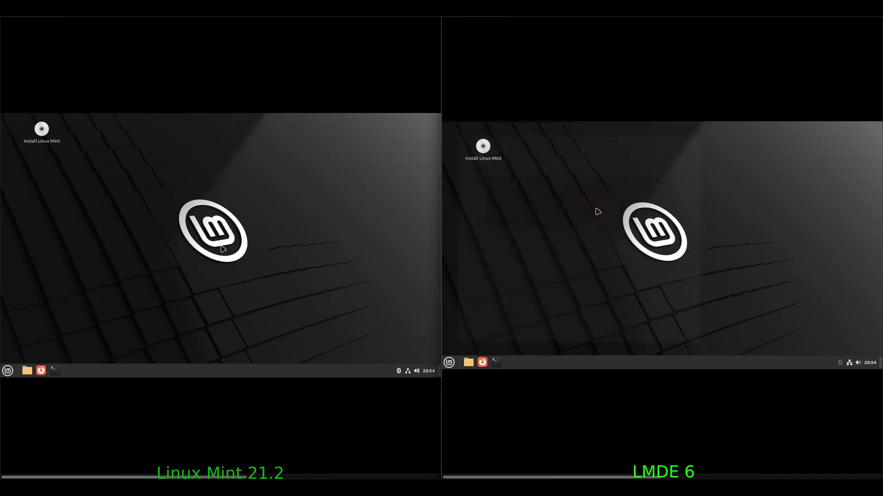
right_click(321, 243)
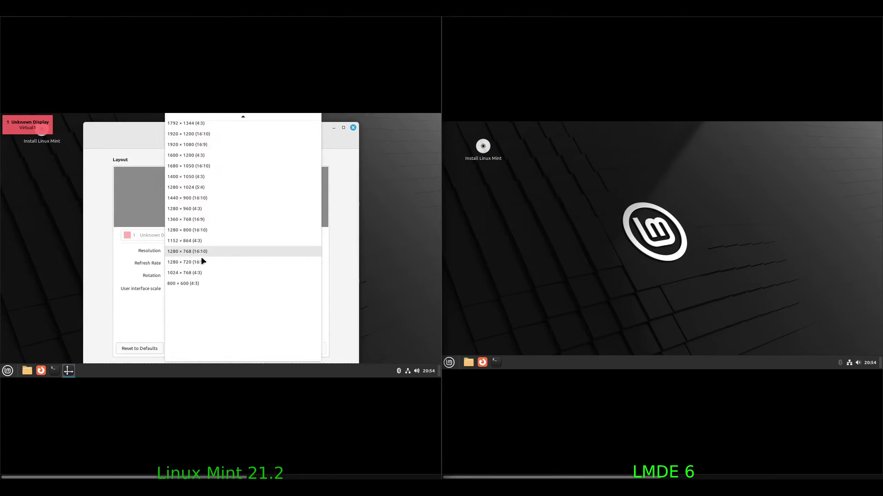
click(221, 256)
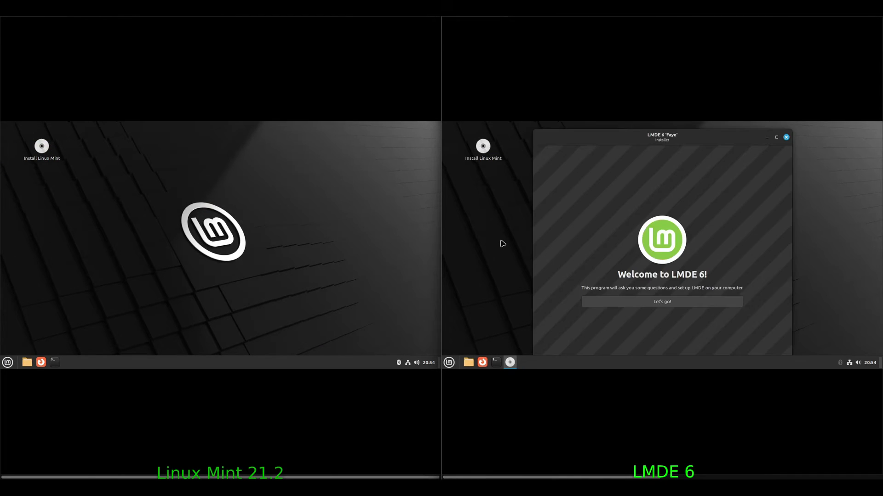
- Start the LMDE setup, and accept English and the default keyboard in the Mint installer
click(654, 299)
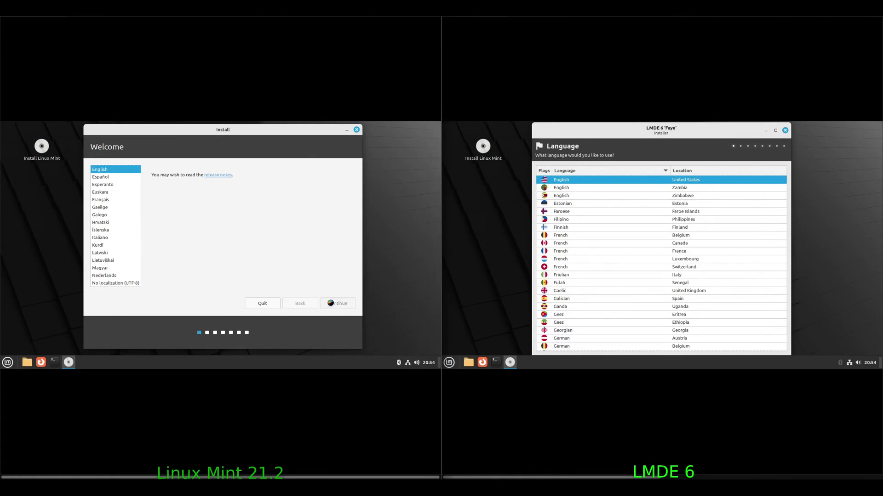
click(338, 304)
click(337, 304)
click(775, 130)
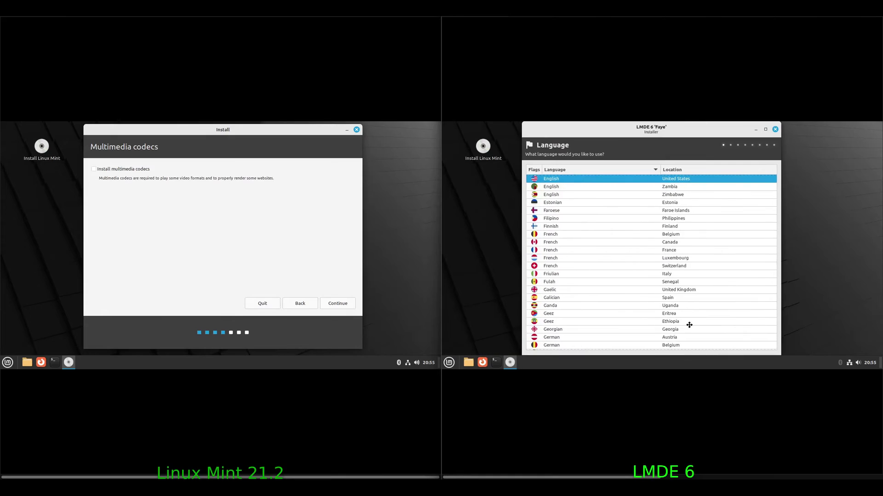
- Accept English, America/Denver and the default keyboard in LMDE, and start Mint's erase-disk install
right_click(612, 363)
click(608, 278)
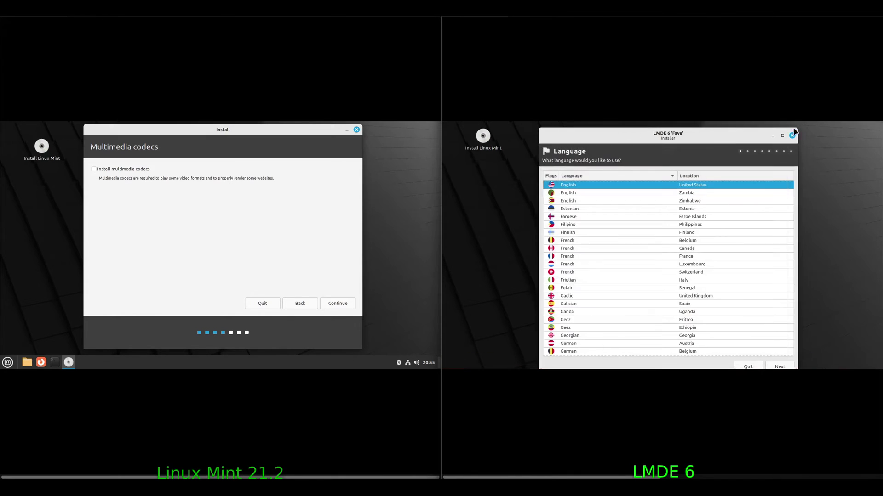
scroll(694, 240, down, 2)
click(780, 362)
click(346, 306)
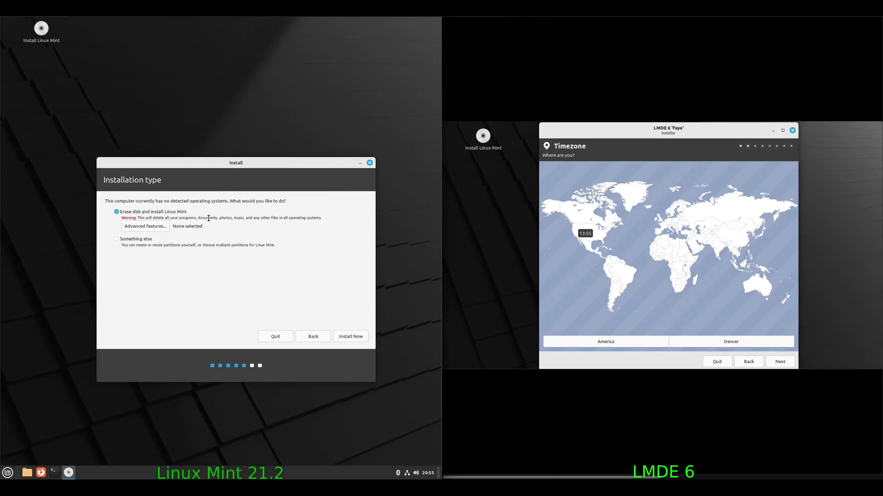
click(780, 362)
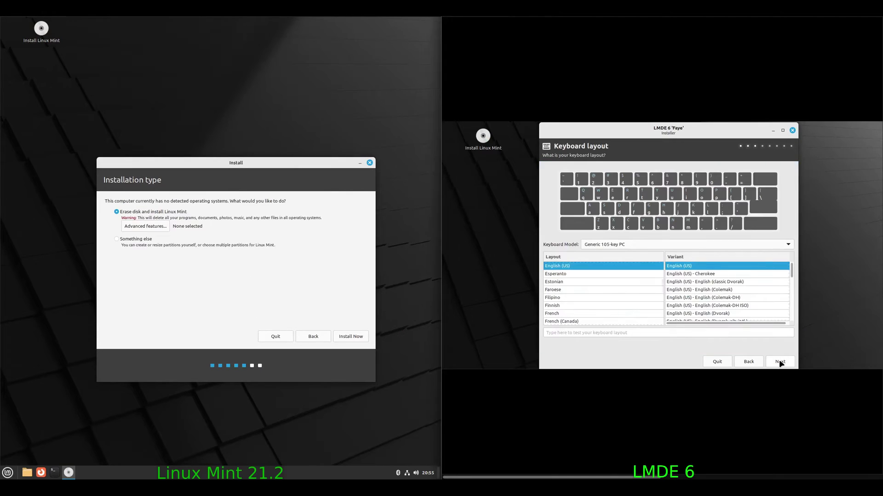
click(780, 362)
click(351, 337)
click(338, 311)
- Create the LMDE user account with the user's full name, a computer name and a confirmed password
click(687, 177)
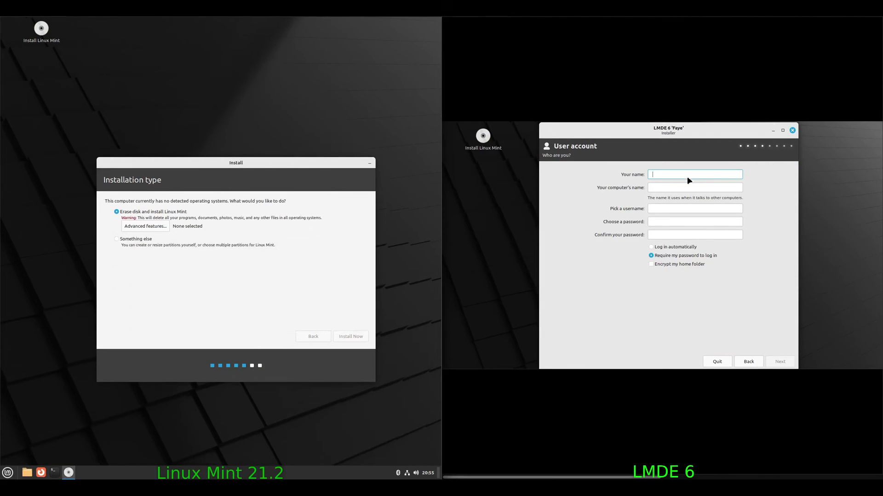
text(TheLinuxMintITGuy)
key(Tab)
text(thelinuxmintitgu)
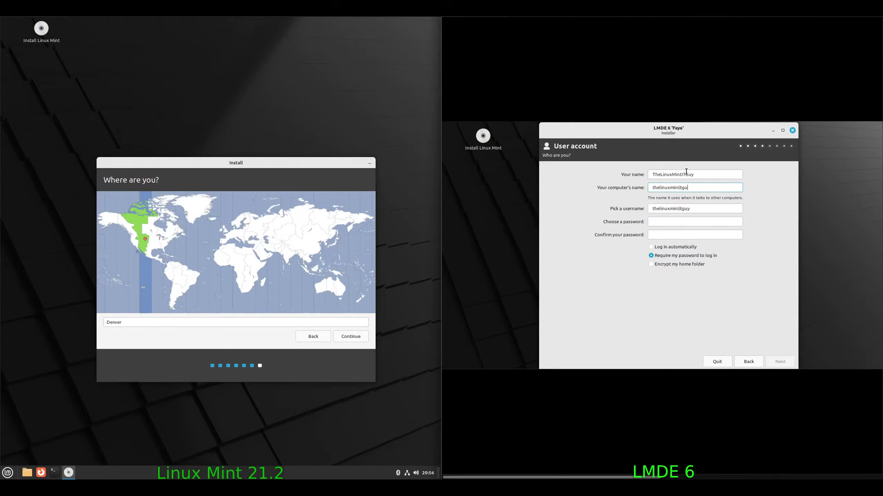
text(y-lmde)
key(Tab)
key(Tab)
key(Tab)
key(Return)
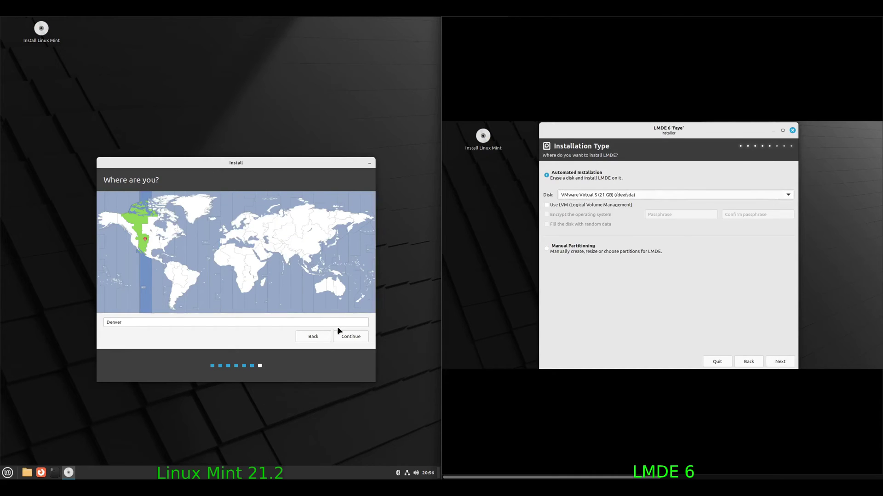
- Set Denver as Mint's location, enter the account name, computer name and password, and start installing
click(351, 337)
text(TheLinuxMintITGuy)
key(Tab)
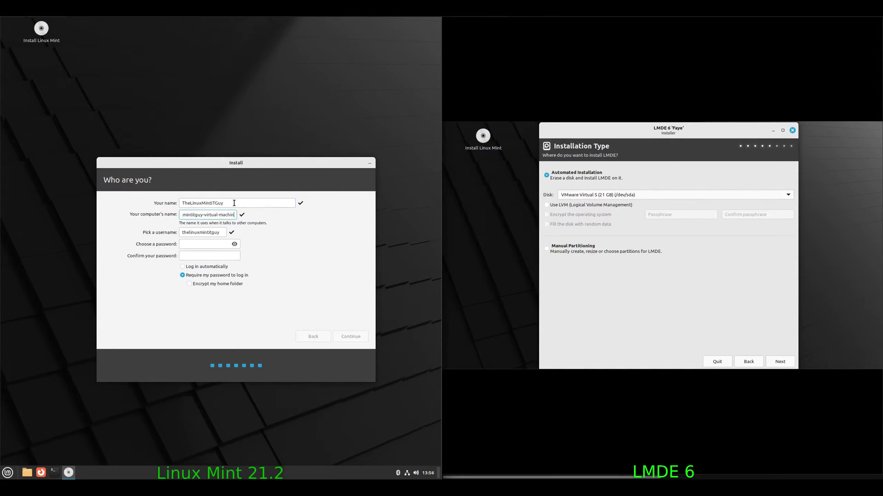
key(BackSpace)
key(BackSpace)
key(BackSpace)
key(BackSpace)
key(BackSpace)
key(BackSpace)
key(BackSpace)
key(BackSpace)
key(BackSpace)
key(BackSpace)
key(BackSpace)
key(BackSpace)
key(BackSpace)
key(BackSpace)
click(212, 244)
key(Tab)
click(351, 336)
- Let LMDE partition the disk automatically with default advanced options and begin installing
click(780, 362)
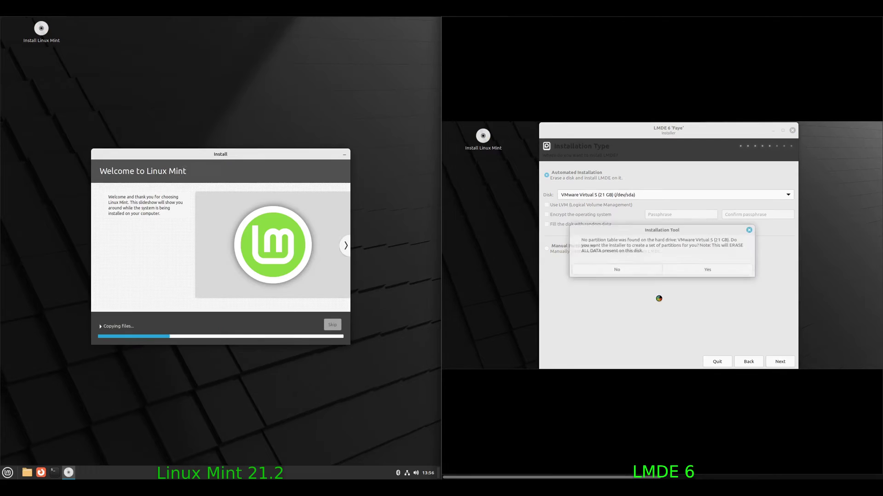
click(703, 270)
click(780, 362)
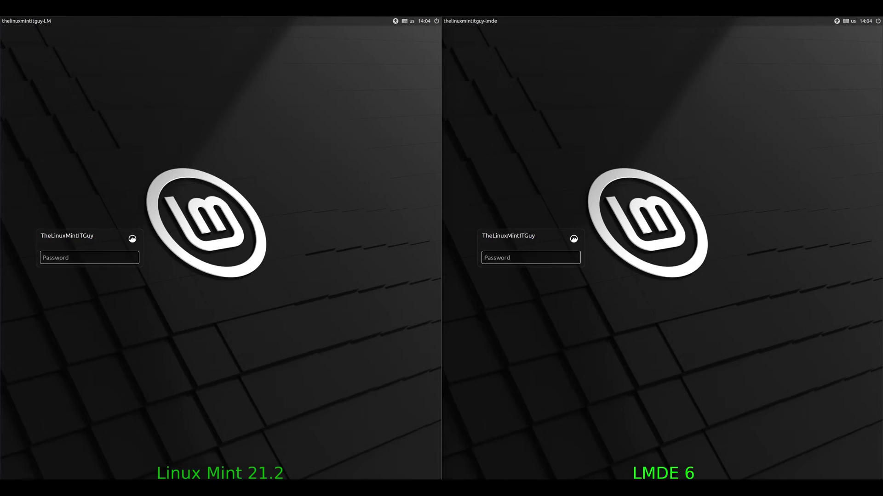
- Enter the account password on the LMDE and Mint login screens to reach both desktops
click(529, 258)
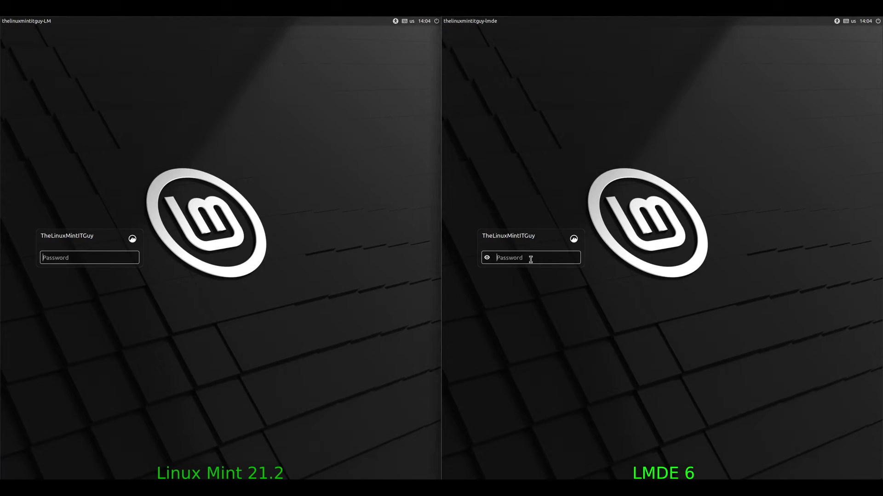
text(•••)
key(Return)
click(115, 256)
text(••)
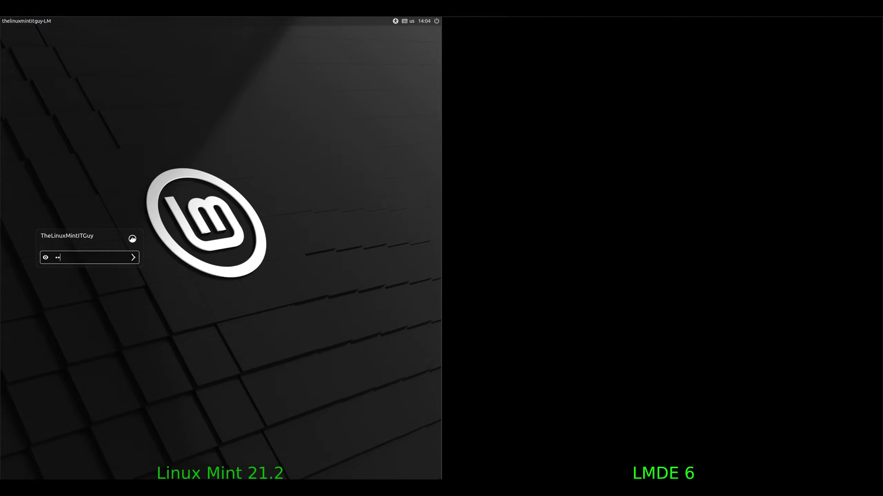
key(Return)
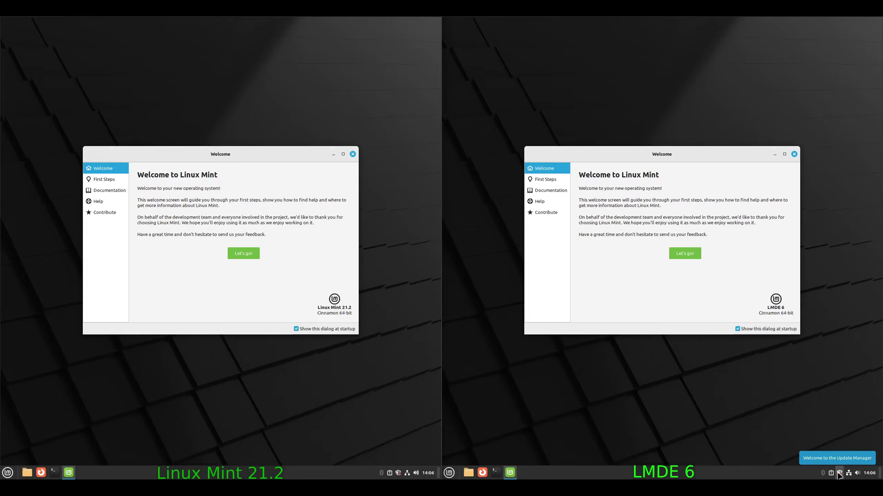
- Launch Update Manager on LMDE and Mint and dismiss both welcome pages
click(840, 475)
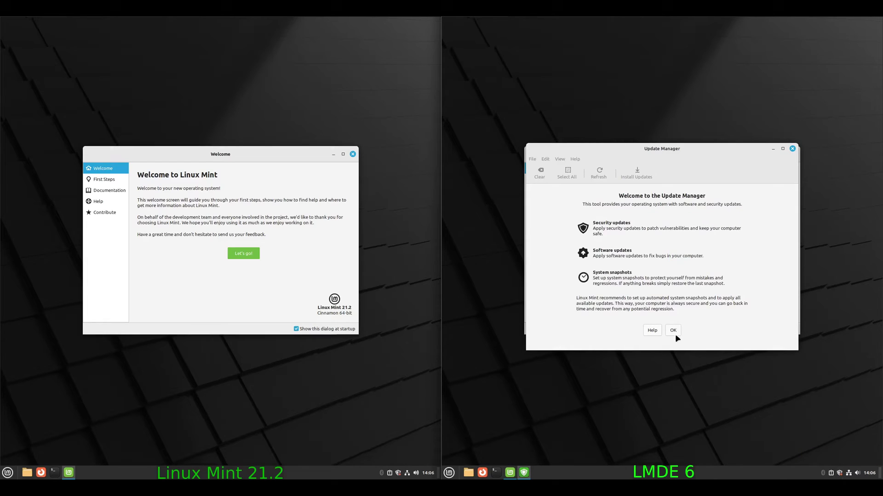
click(676, 334)
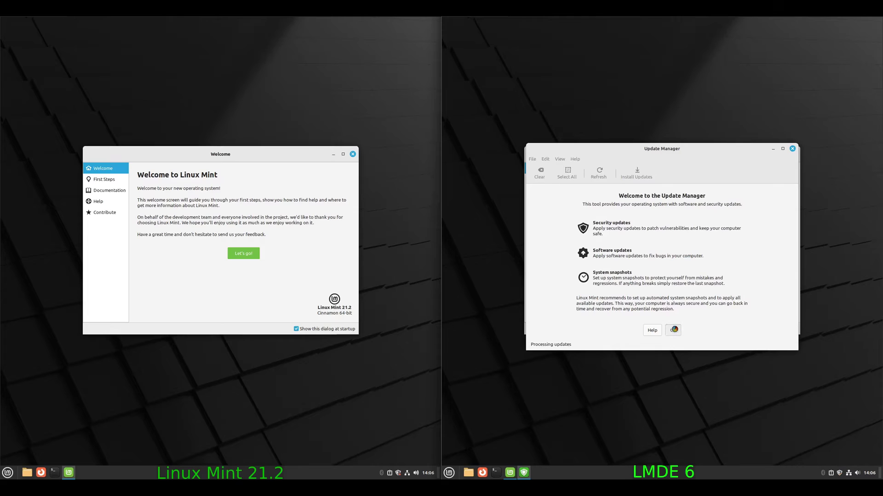
click(399, 474)
click(232, 334)
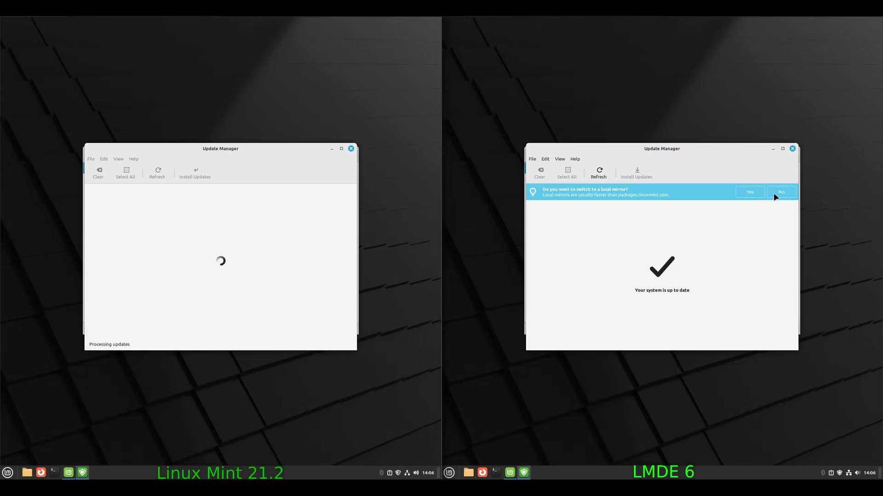
- Decline the local mirror switch on both systems, and update Mint's Update Manager with the password
click(781, 192)
click(341, 192)
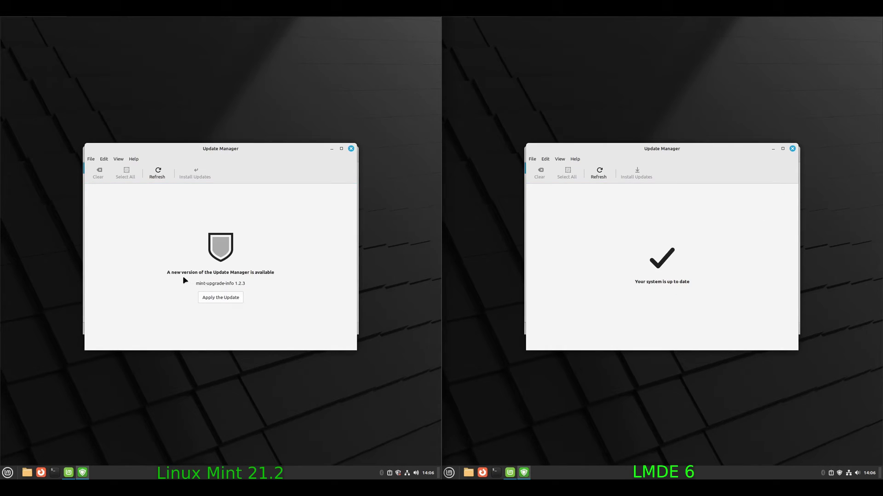
click(219, 297)
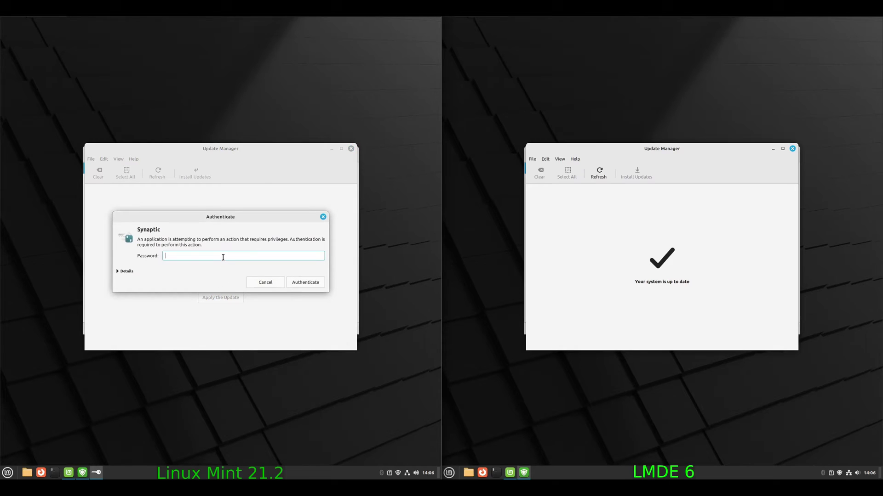
click(295, 283)
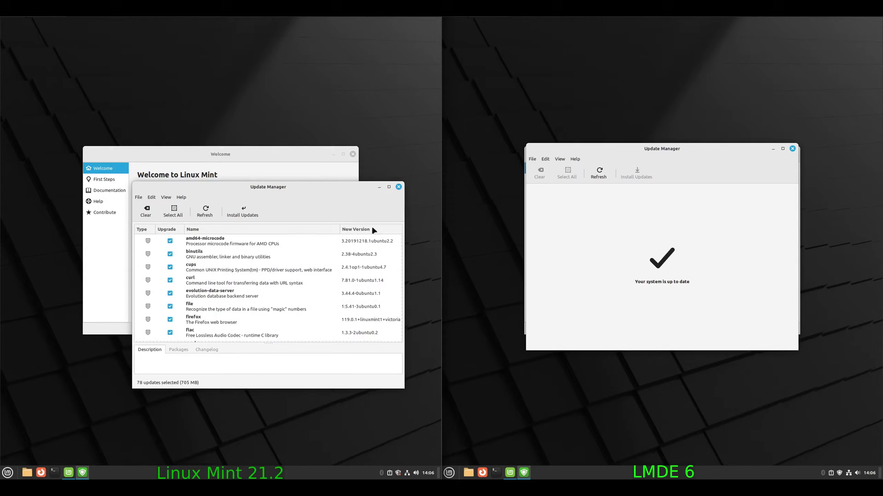
- Refresh LMDE's update list and arrange both Update Manager windows side by side
click(599, 173)
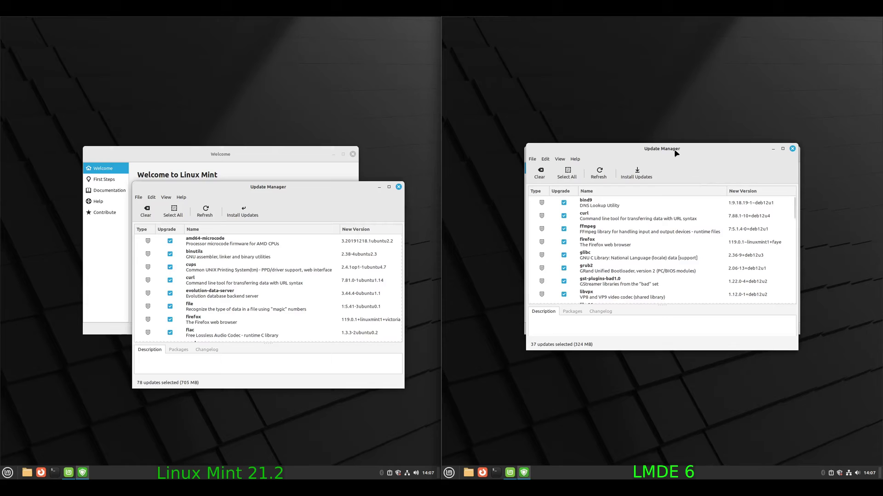
drag(676, 153, 595, 188)
drag(367, 191, 397, 189)
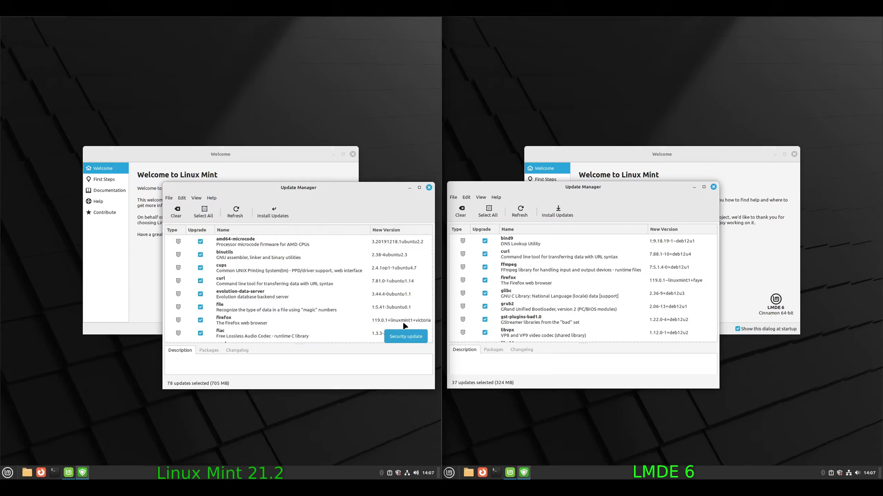
- Scroll through the update lists to review LMDE's 37 and Mint's 78 updates
scroll(661, 325, down, 1)
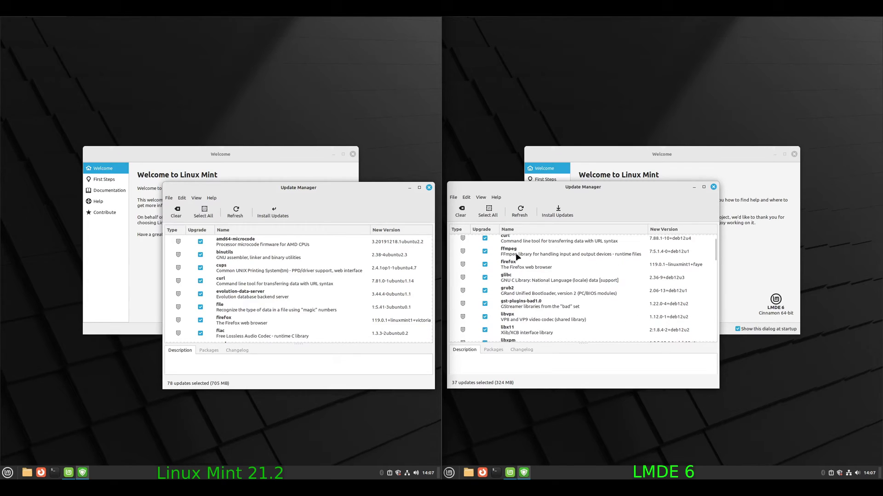
scroll(321, 313, down, 2)
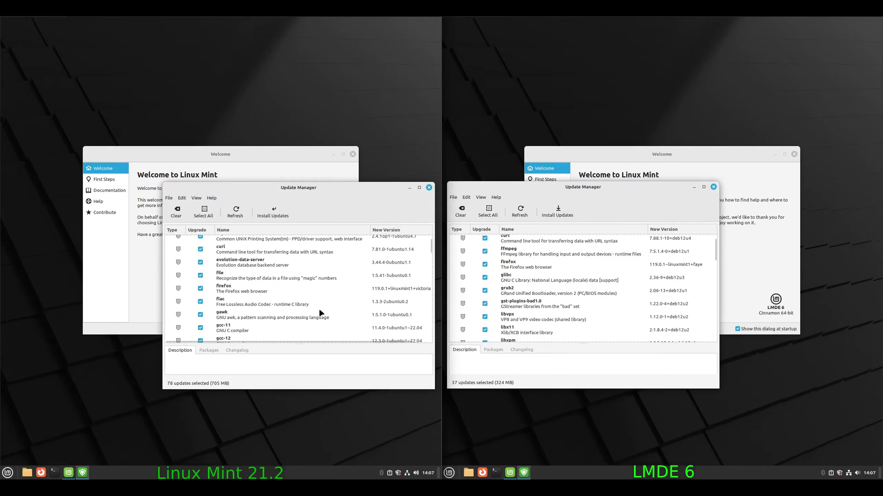
scroll(320, 312, down, 3)
scroll(320, 313, down, 4)
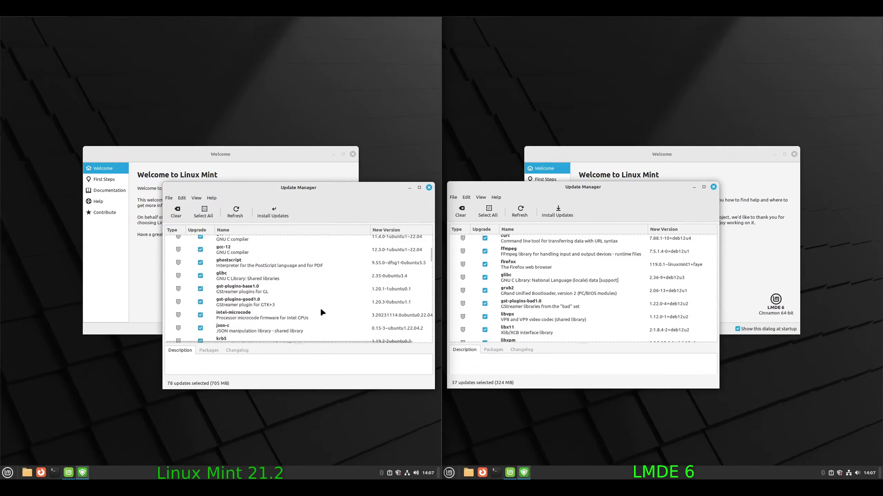
scroll(322, 307, down, 7)
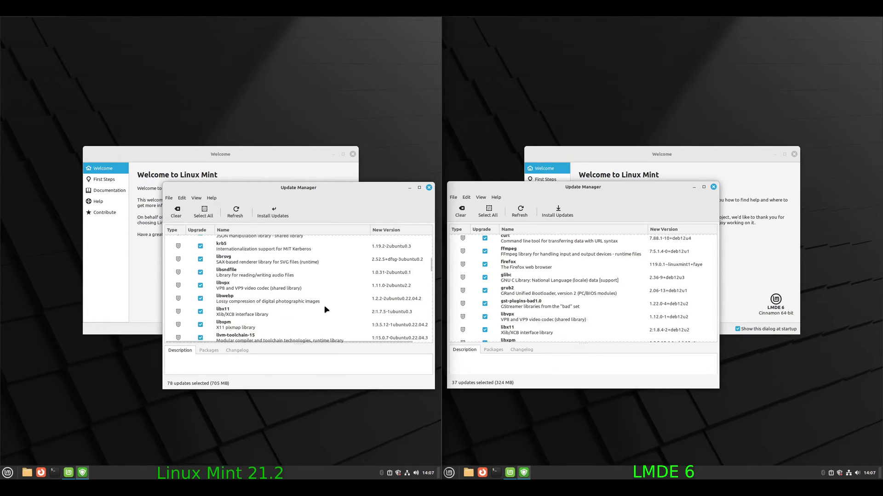
scroll(327, 310, down, 2)
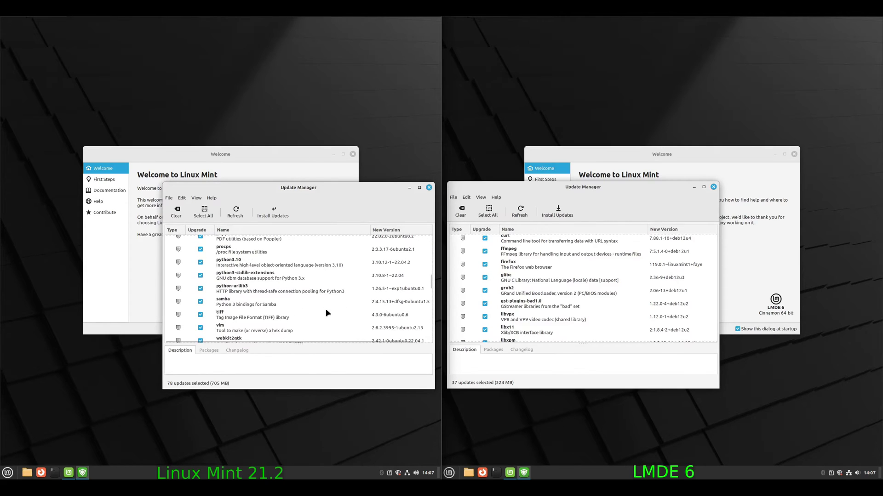
scroll(326, 312, down, 3)
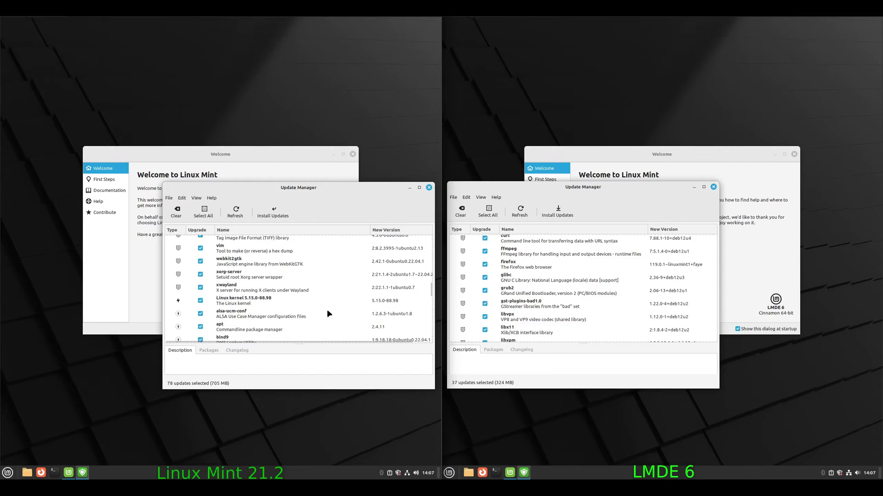
scroll(327, 313, down, 5)
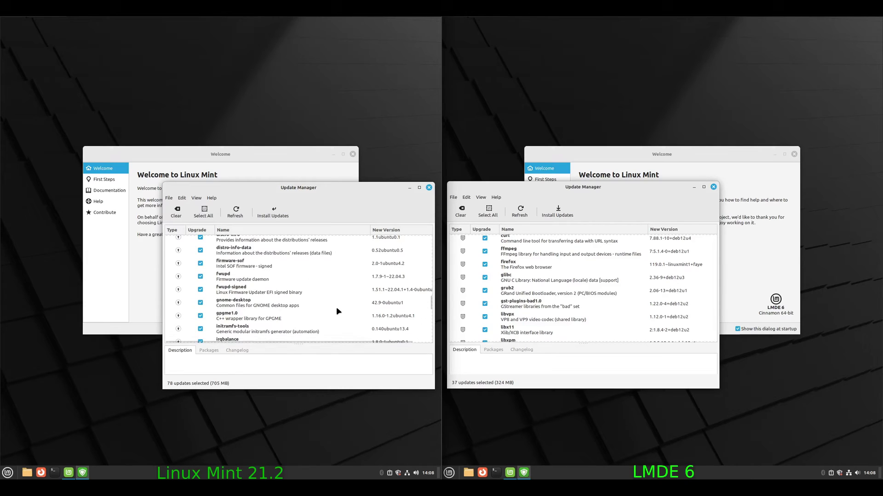
scroll(338, 311, down, 5)
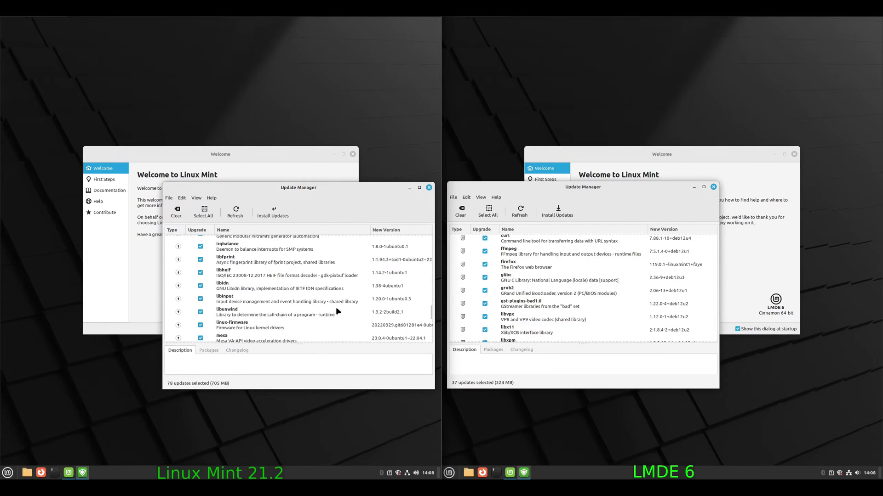
scroll(337, 311, down, 6)
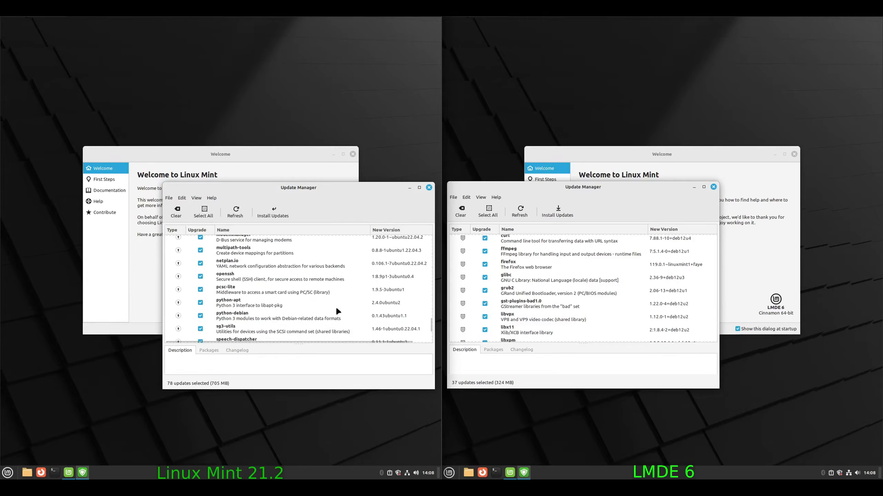
scroll(338, 311, down, 2)
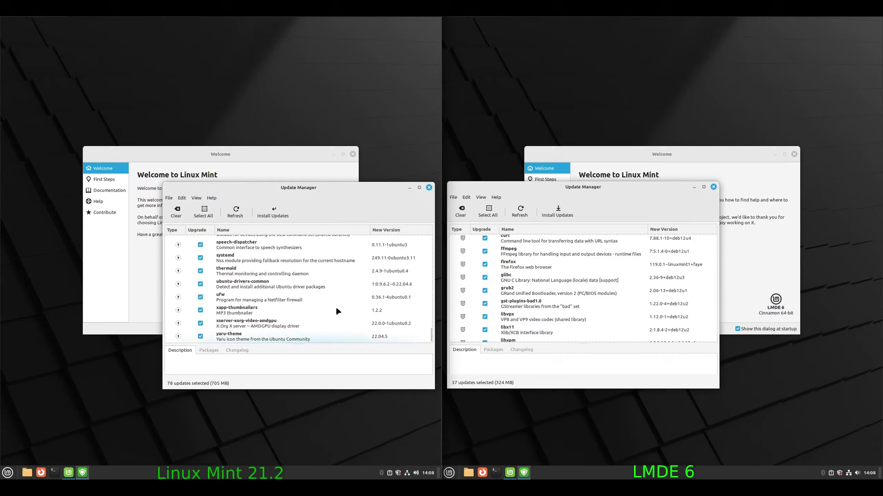
scroll(652, 296, down, 5)
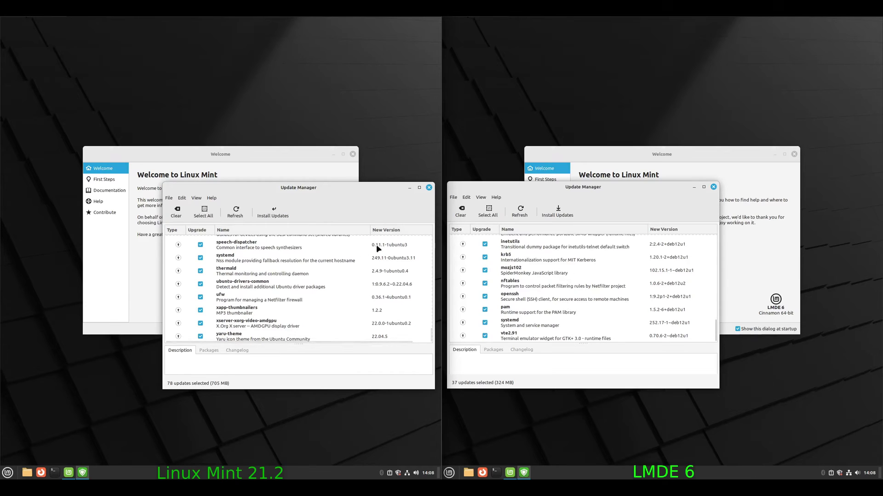
- Install the 37 LMDE updates, accepting the additional packages and authenticating with the password
click(557, 211)
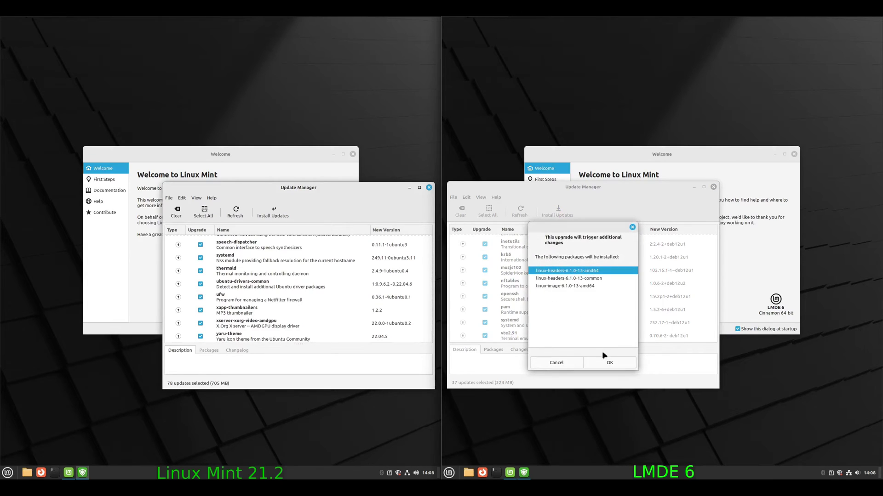
click(610, 363)
text(•••)
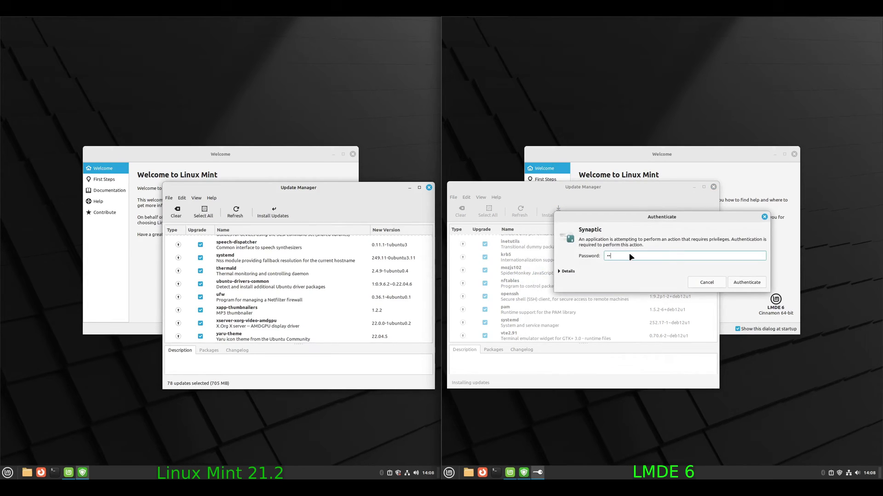
click(747, 279)
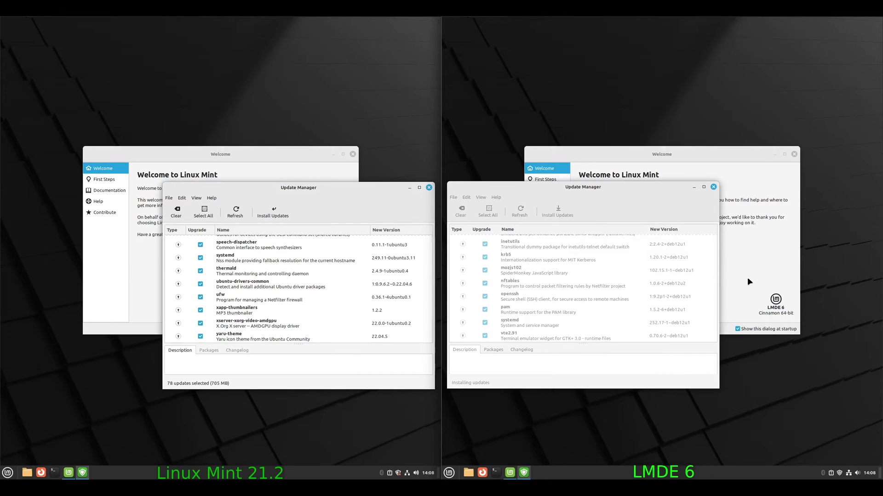
- Install the 78 Mint updates with the extra packages, and choose /dev/sda for GRUB on LMDE
click(264, 211)
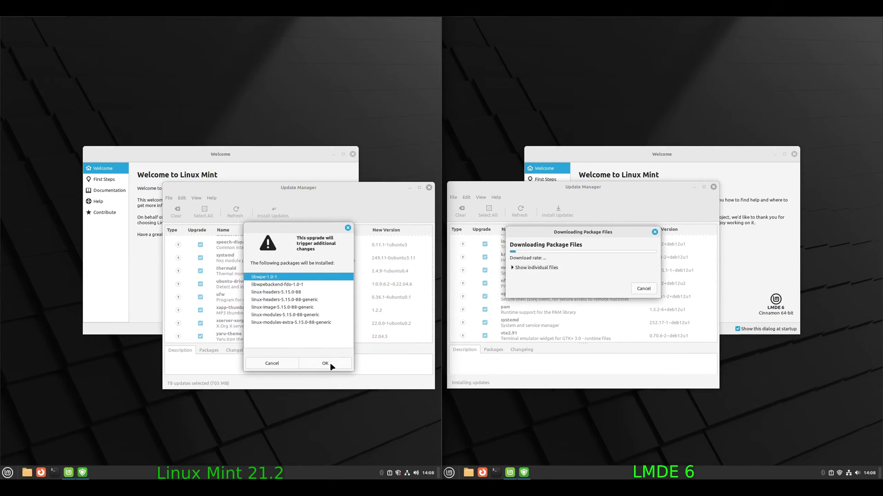
click(331, 364)
text(••)
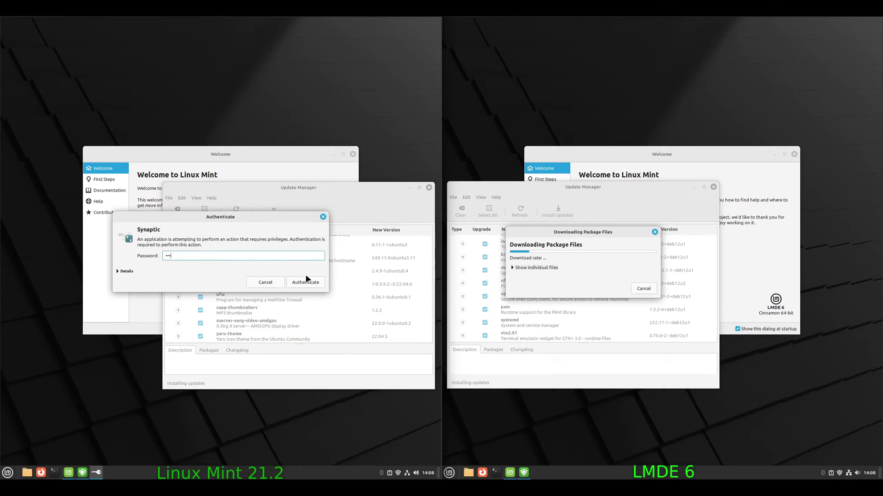
click(308, 281)
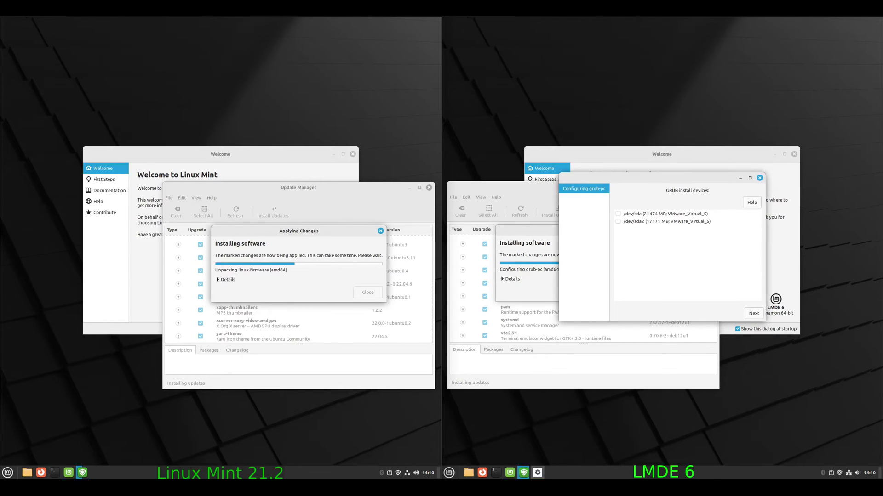
click(618, 214)
click(754, 314)
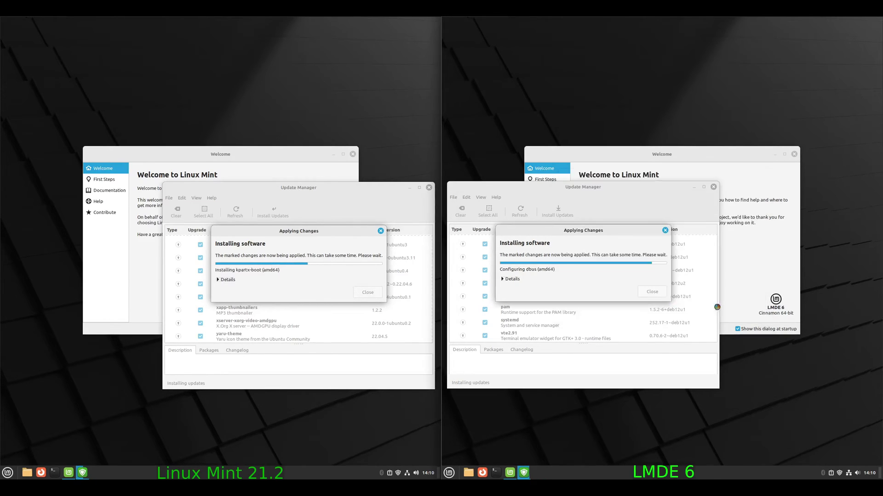
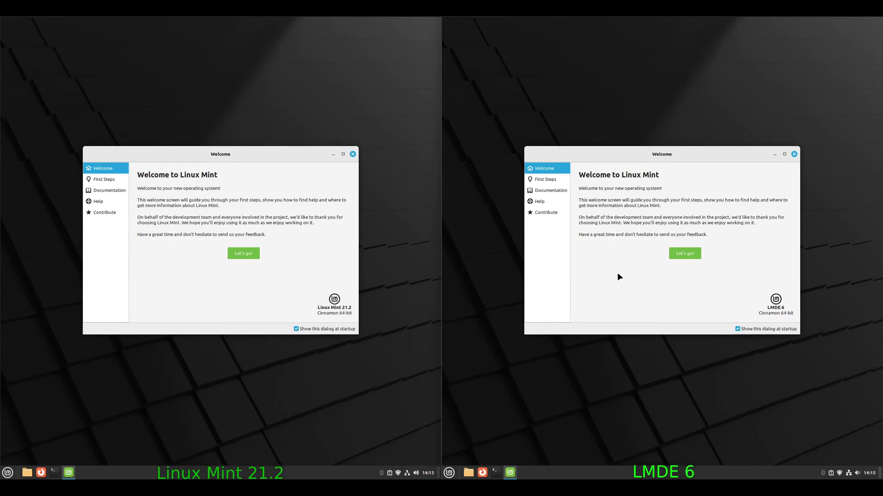
- Open the First Steps page in the Welcome windows on both LMDE 6 and Mint 21.2
click(681, 254)
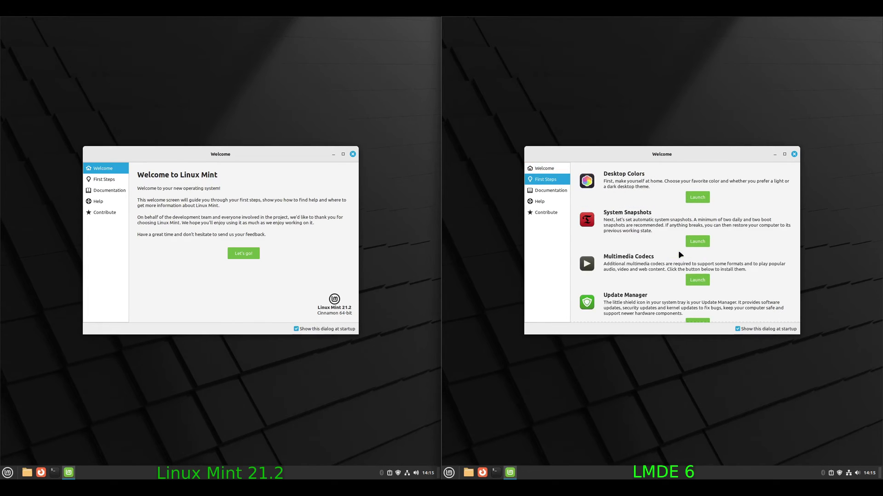
scroll(657, 257, down, 3)
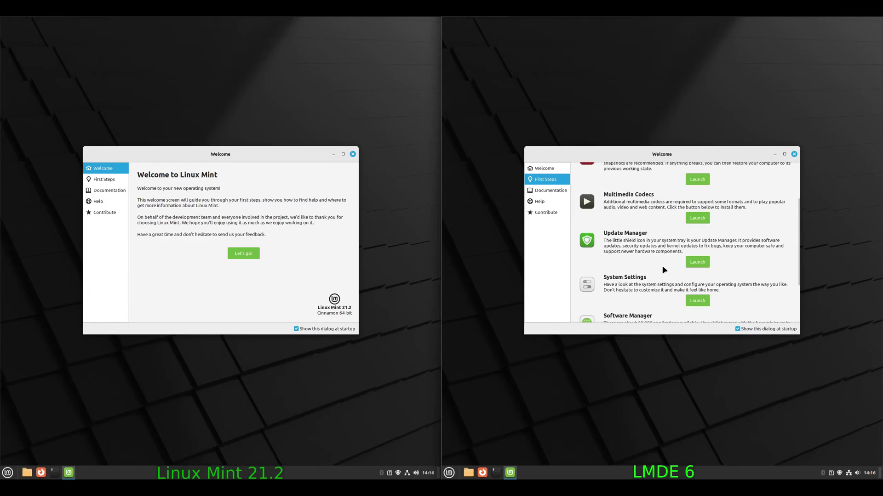
scroll(656, 288, down, 3)
scroll(652, 294, up, 6)
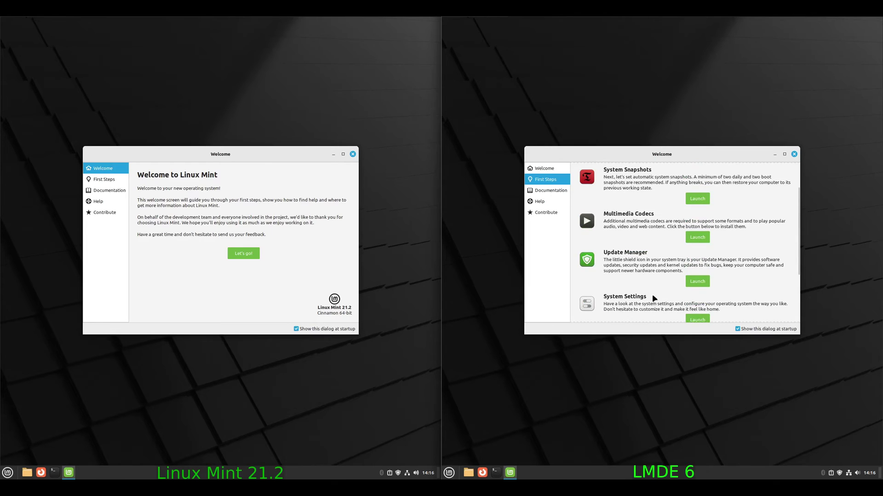
click(246, 253)
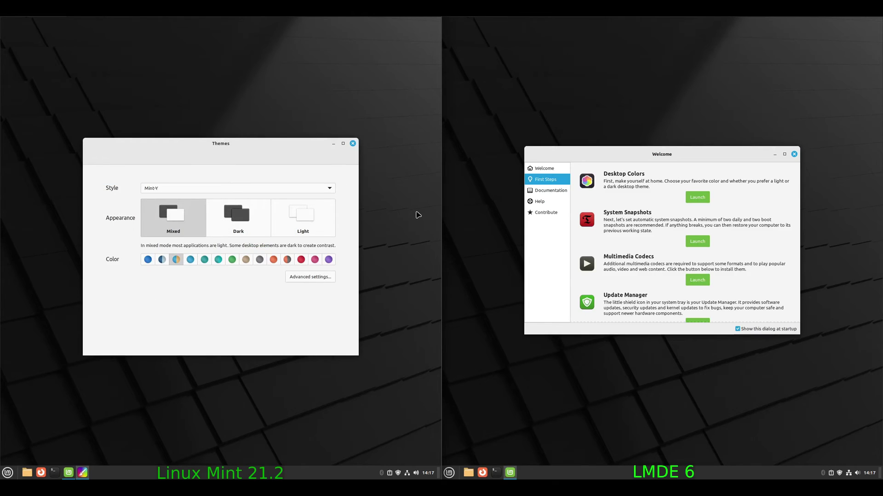
- Set the Dark appearance with a green accent colour on both Mint 21.2 and LMDE 6
click(682, 218)
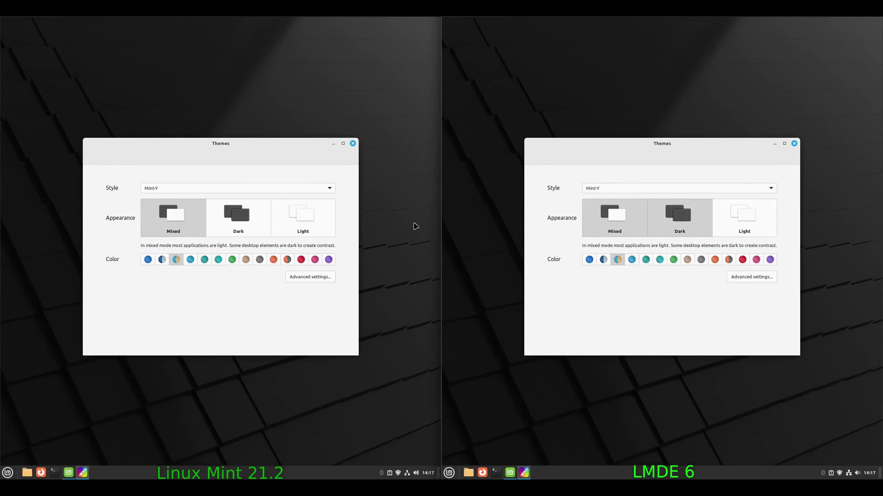
click(236, 215)
click(232, 259)
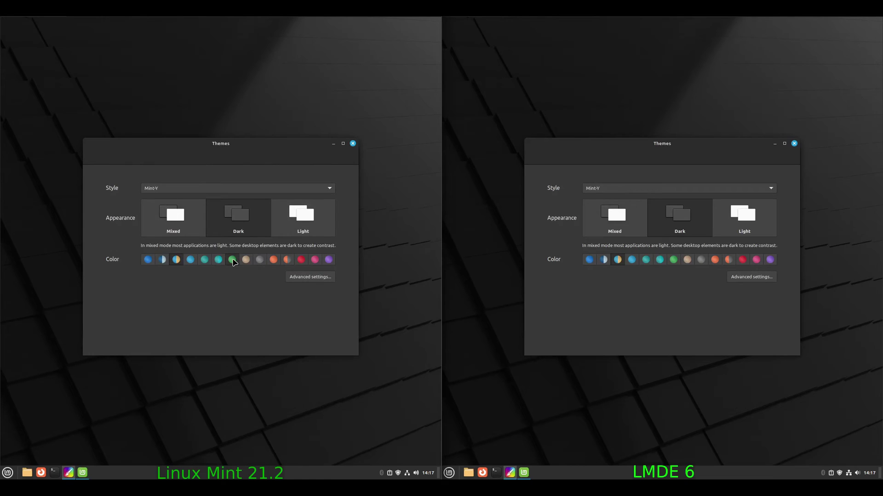
click(674, 260)
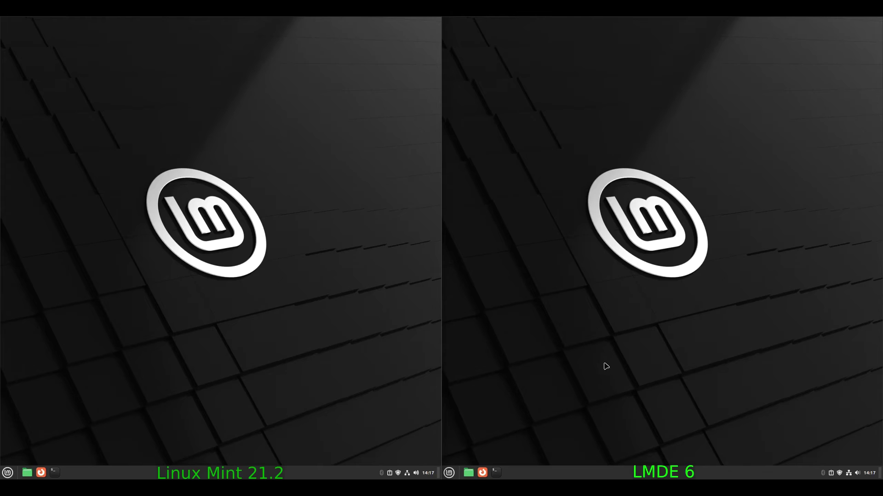
- Run neofetch in terminals on both desktops, comparing kernels 5.15.0-88 and 6.1.0-13-amd64
click(496, 472)
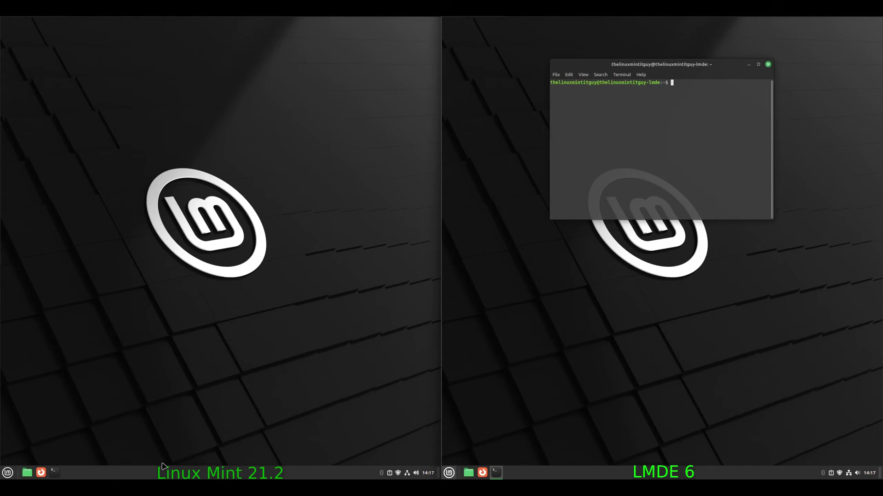
click(55, 472)
text(neofet)
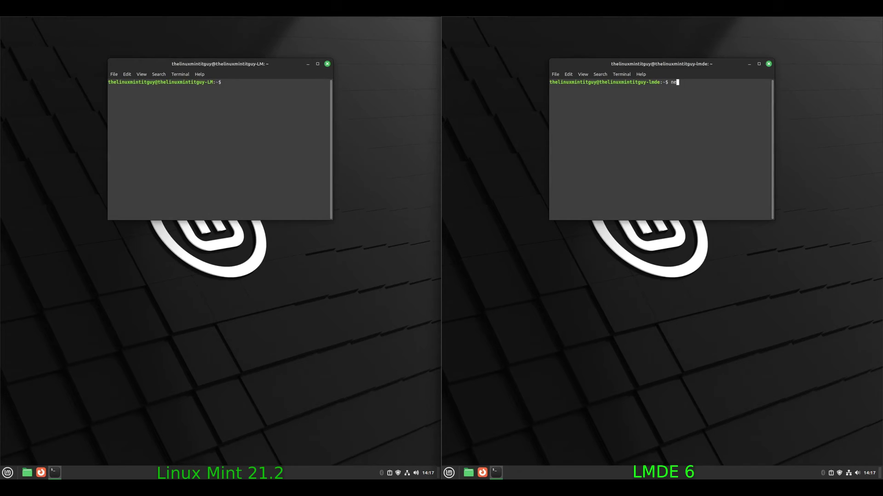
text(ch)
key(Return)
click(649, 85)
text(neofetch)
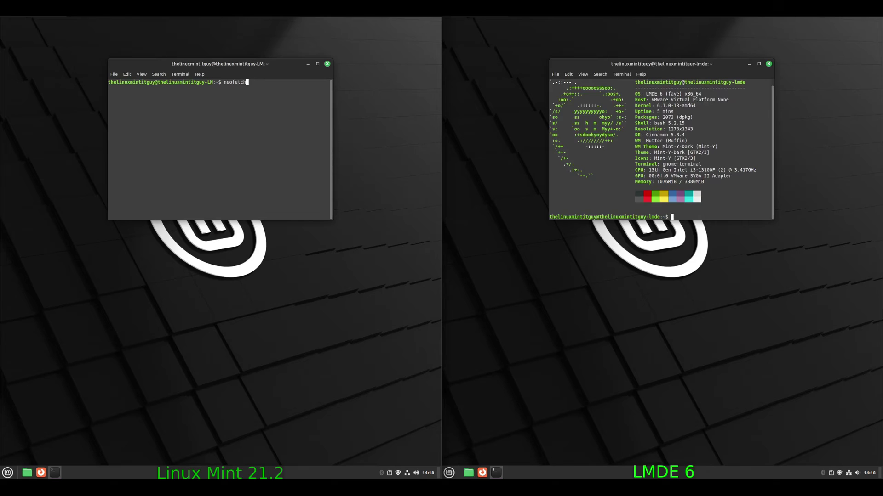
key(Return)
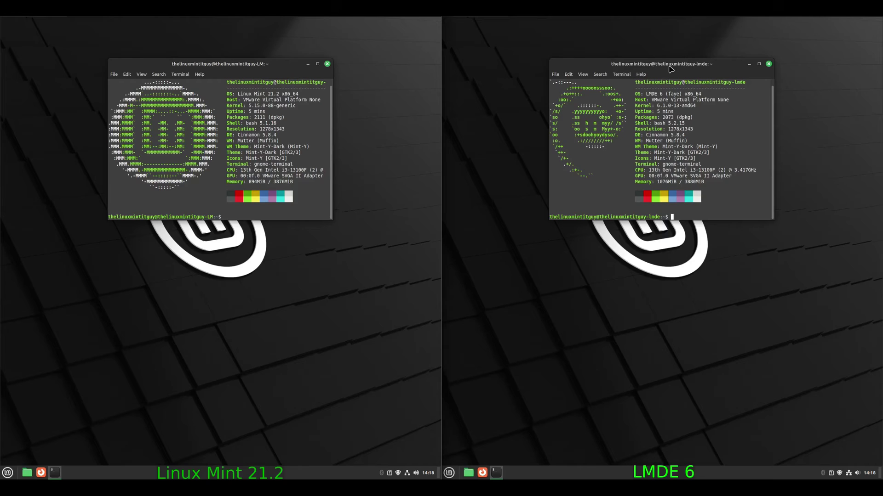
drag(636, 106, 698, 105)
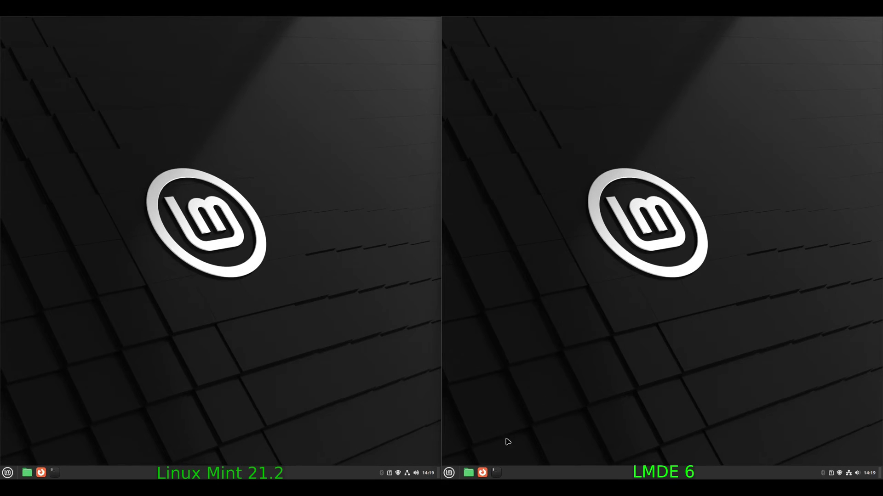
- Open Nemo on both desktops and view About Nemo, showing version 5.8.5 on each
click(469, 473)
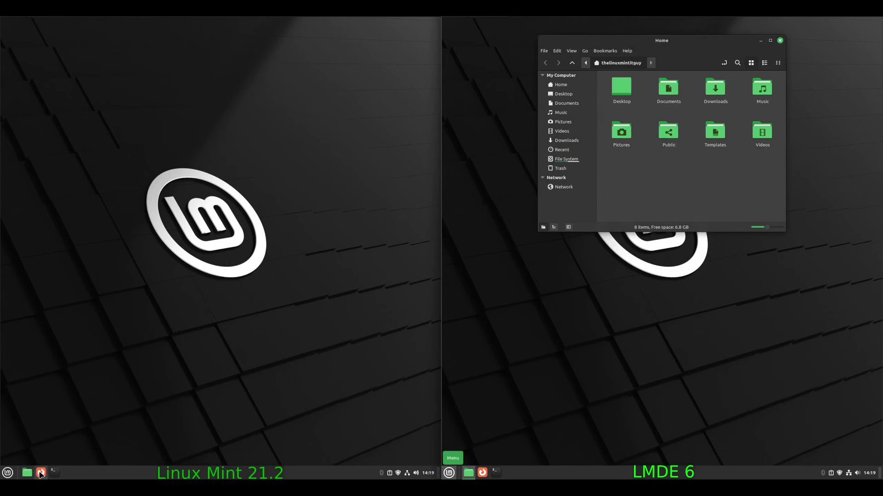
click(27, 473)
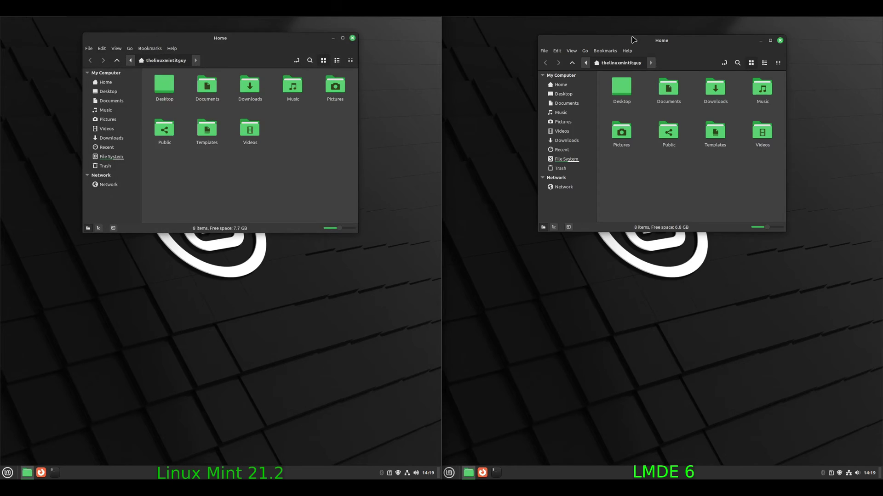
click(628, 51)
click(638, 82)
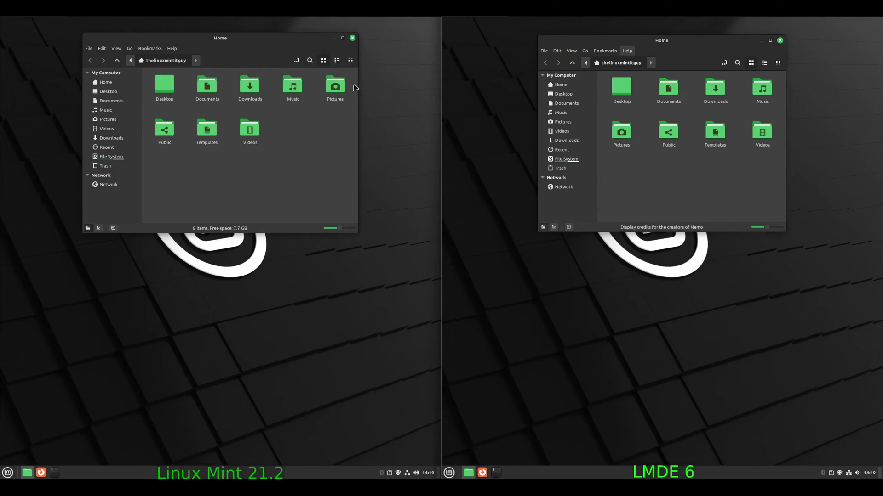
click(172, 48)
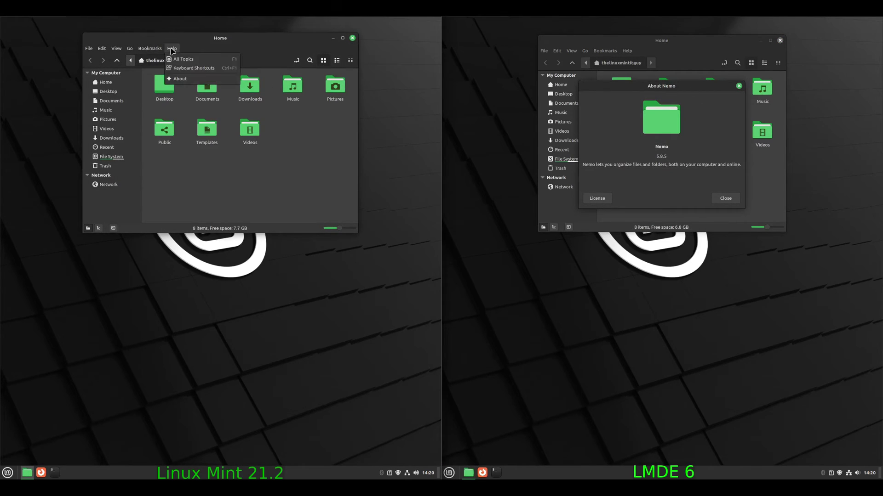
click(178, 79)
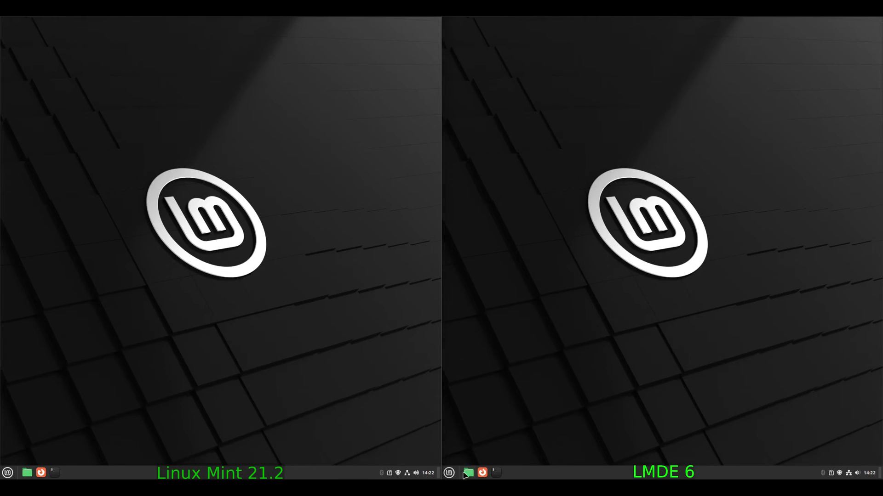
- Launch System Settings from the applications menu on both LMDE 6 and Mint 21.2
click(449, 473)
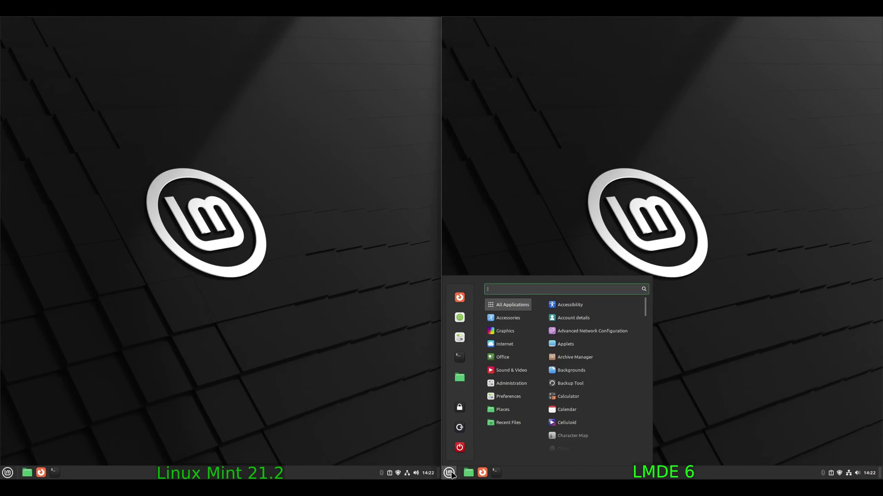
click(460, 339)
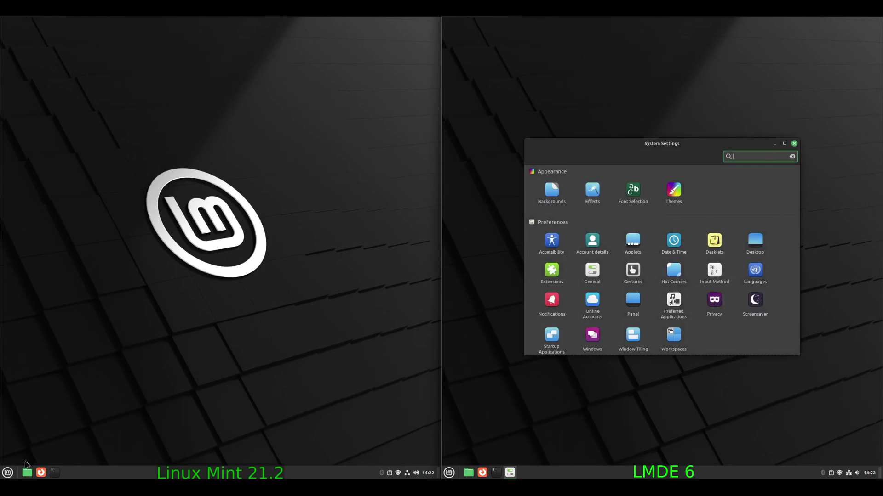
click(7, 473)
click(18, 339)
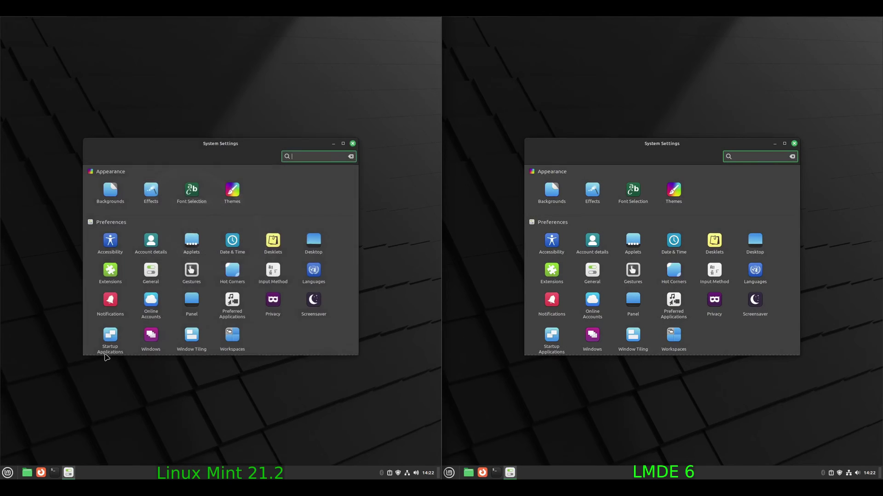
- Show System Info on both desktops and scroll through the installed extensions
scroll(778, 313, down, 5)
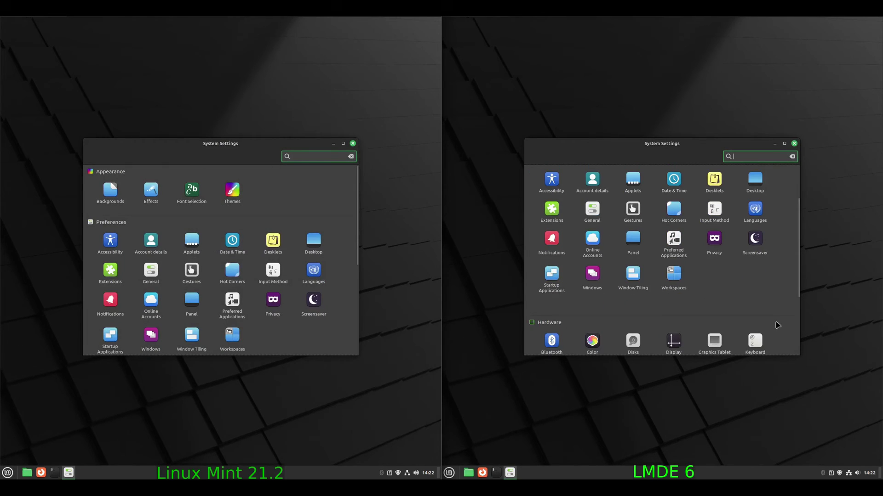
click(760, 268)
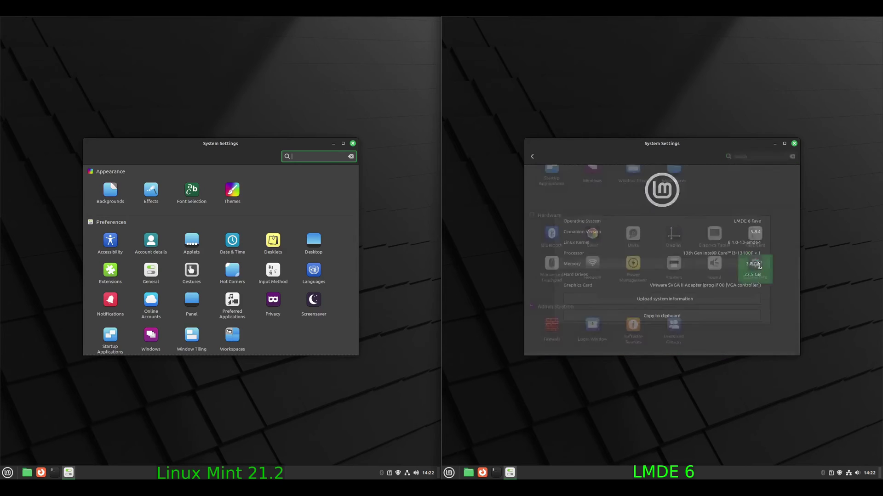
scroll(275, 312, down, 5)
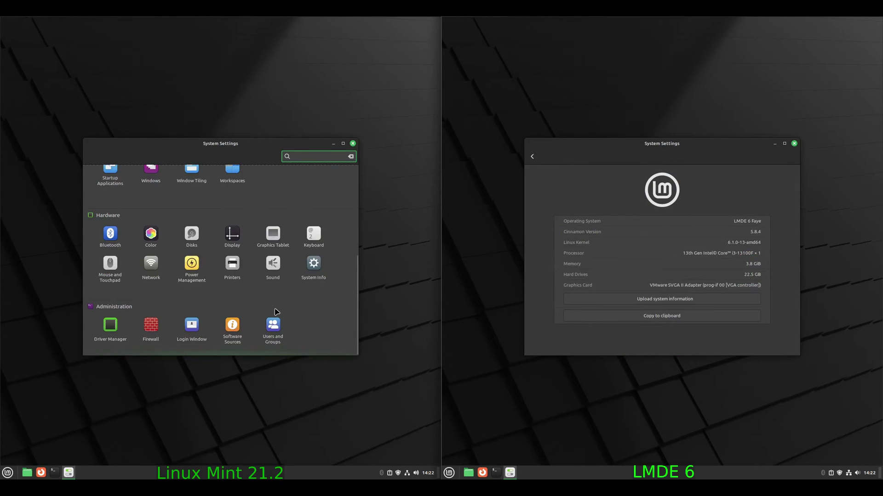
click(314, 269)
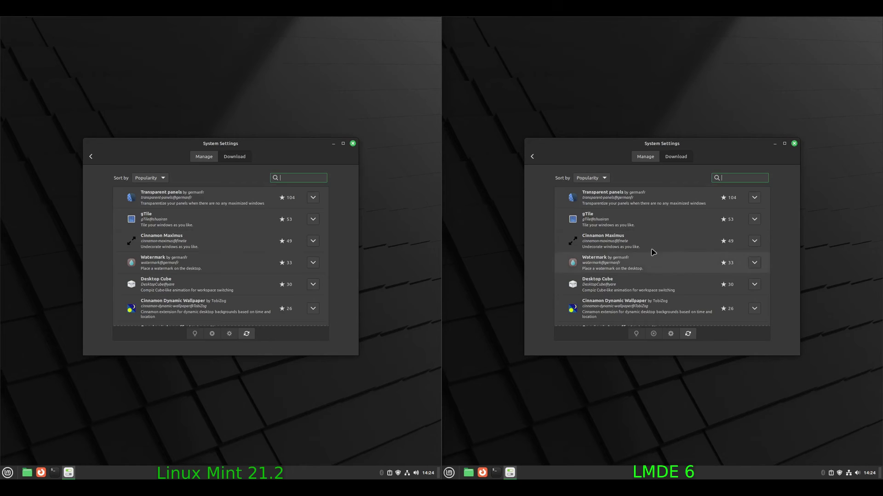
scroll(697, 270, down, 5)
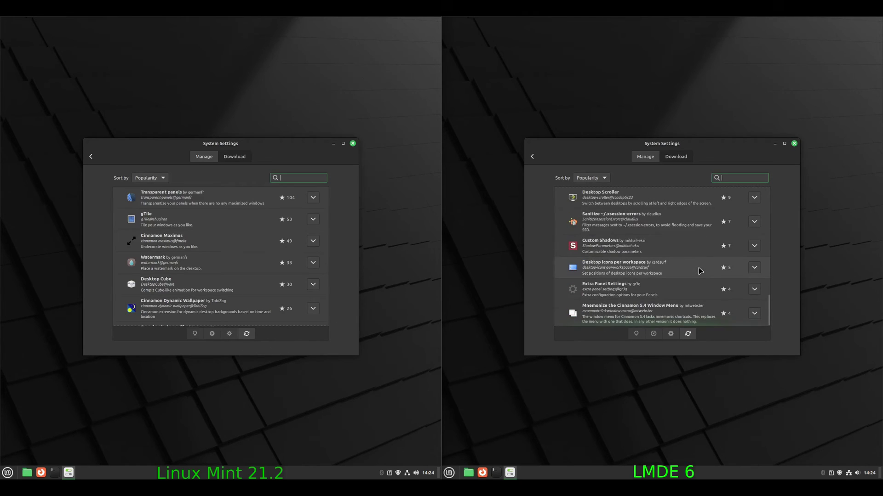
scroll(243, 285, down, 5)
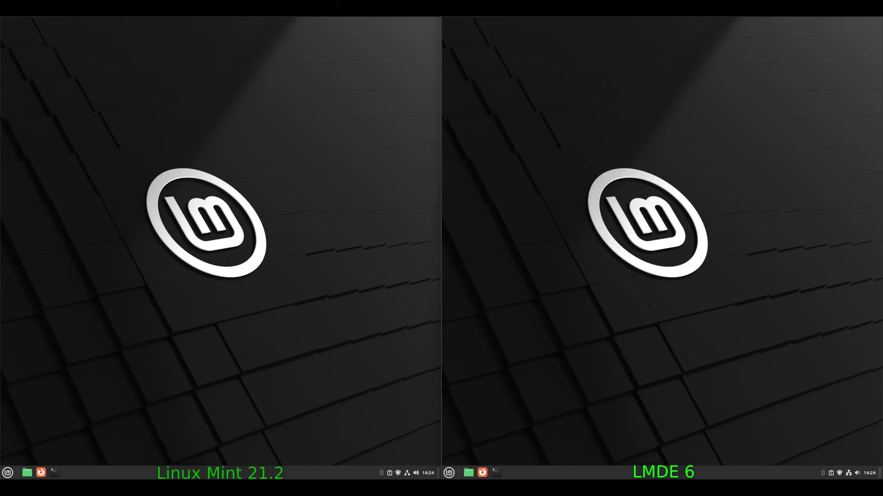
click(448, 473)
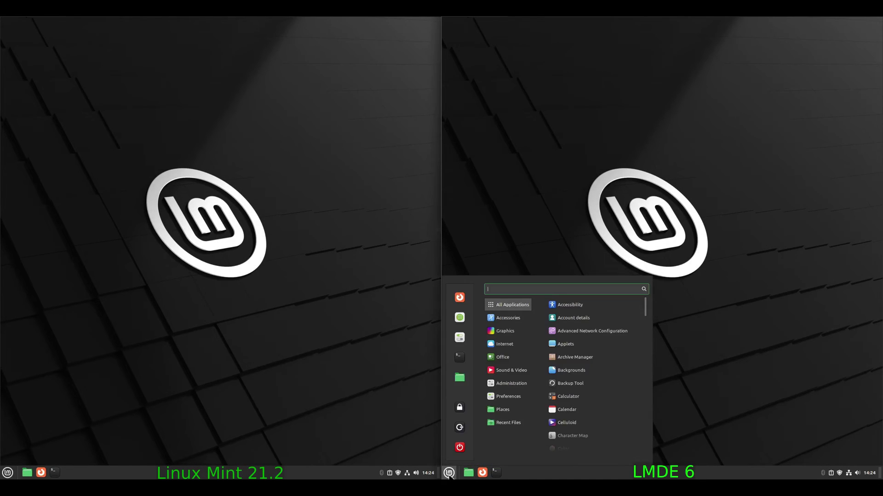
text(pack)
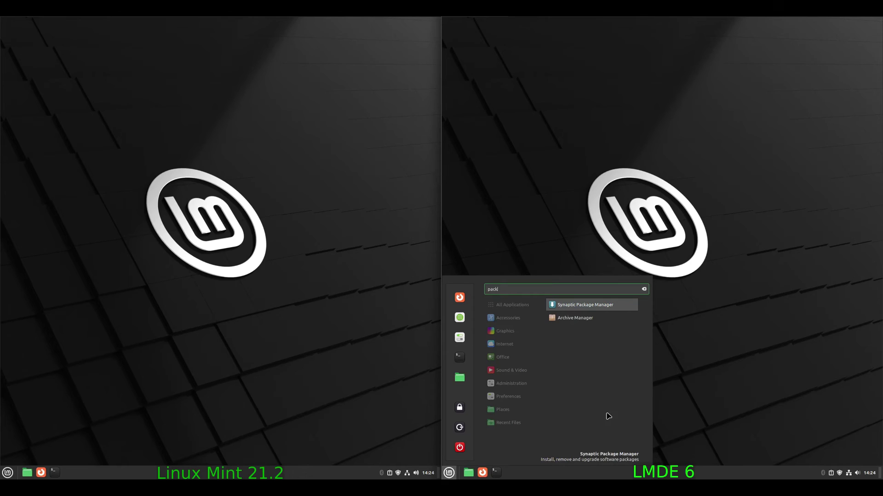
click(627, 306)
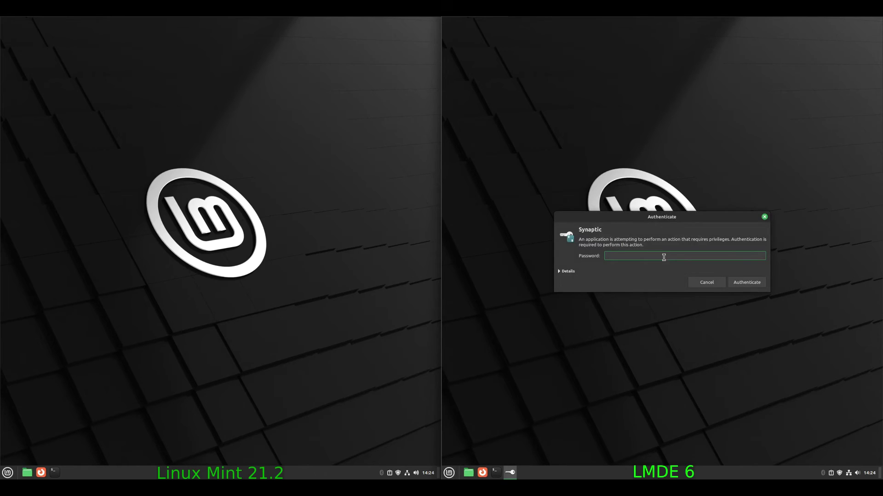
click(736, 281)
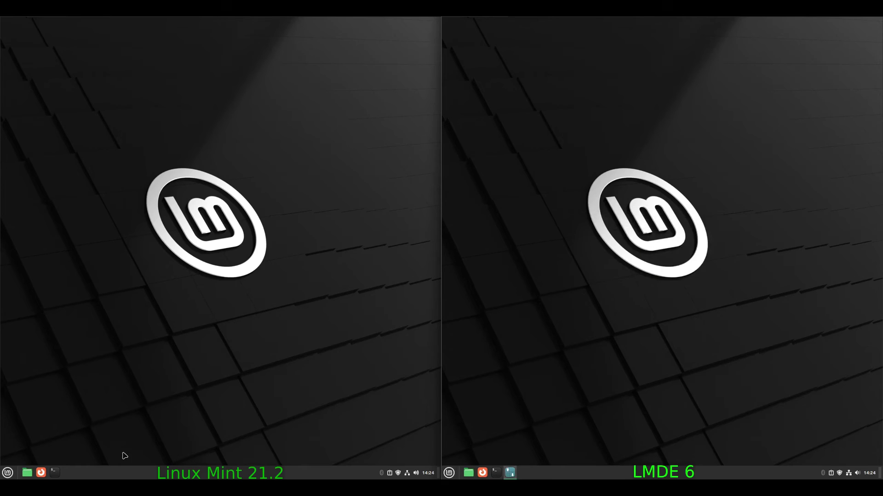
click(6, 473)
text(package)
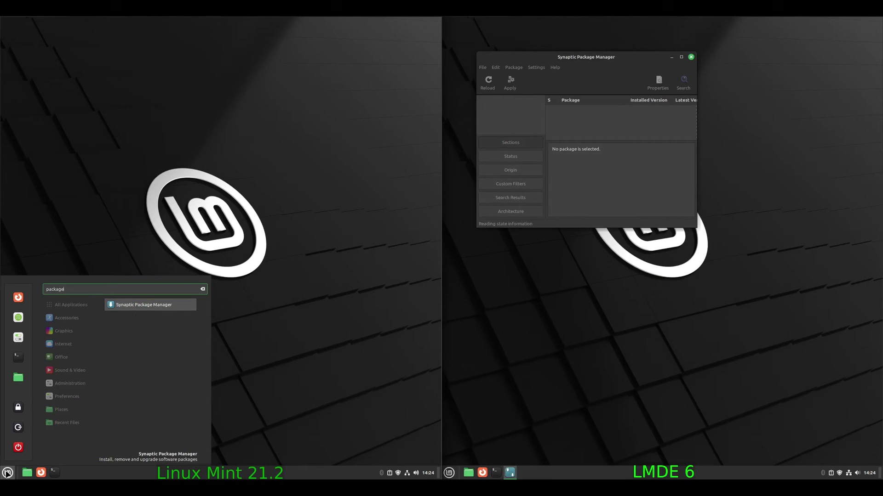
key(Return)
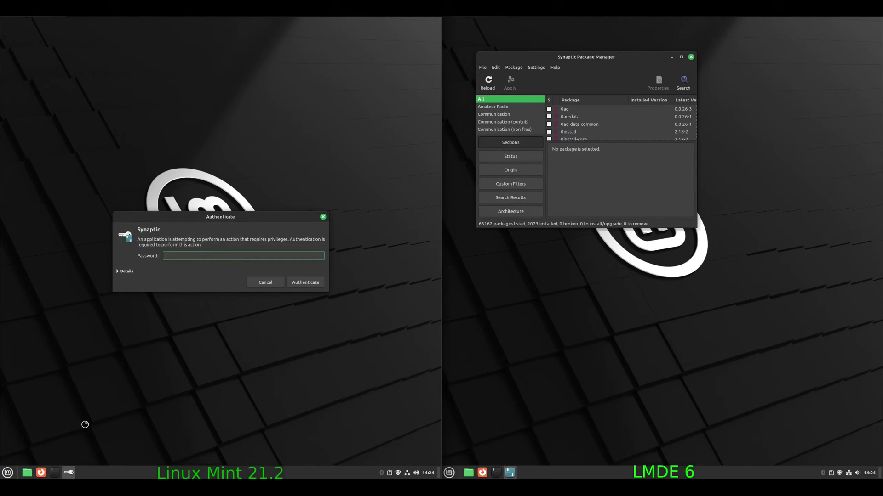
key(Return)
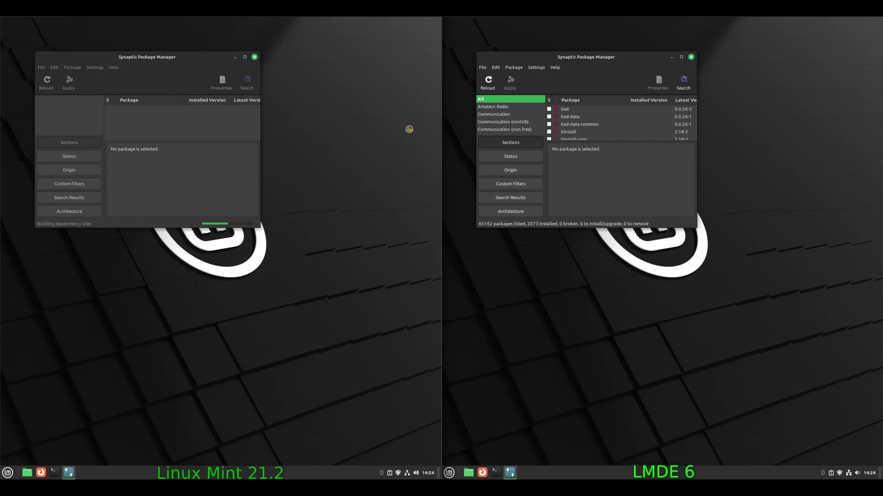
double_click(620, 57)
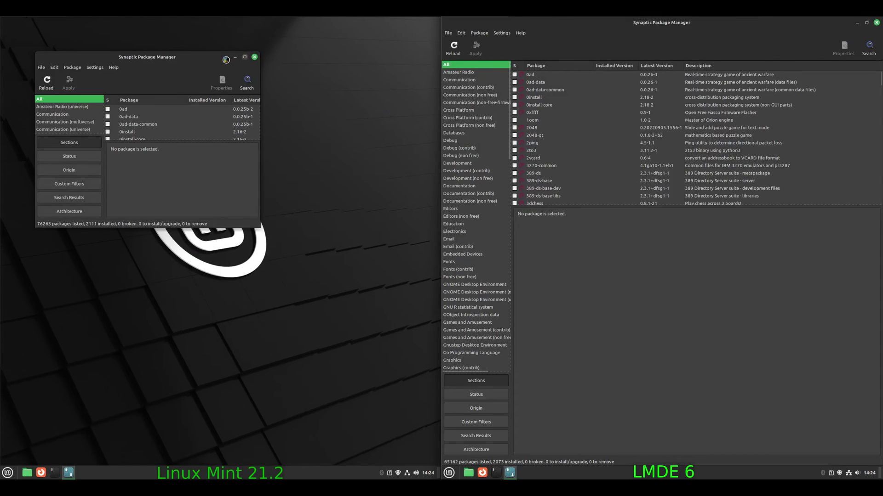
double_click(217, 61)
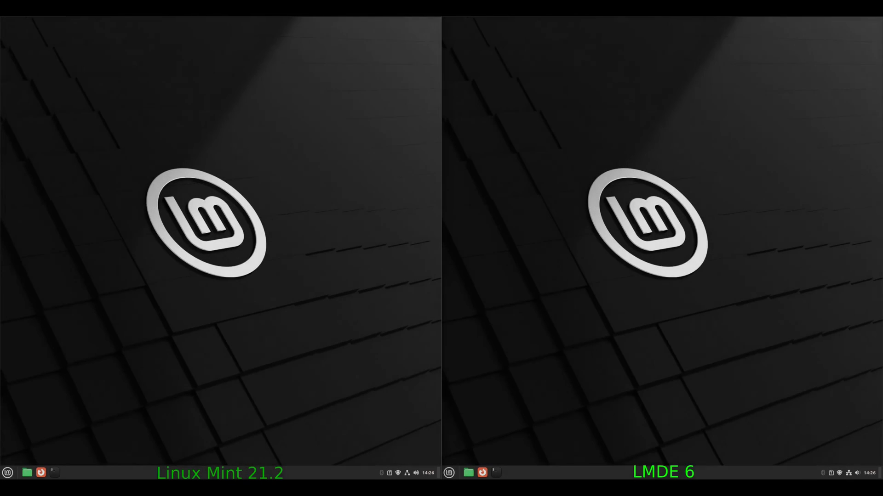
- Open the Change Desktop Background settings on both LMDE 6 and Mint 21.2
right_click(611, 347)
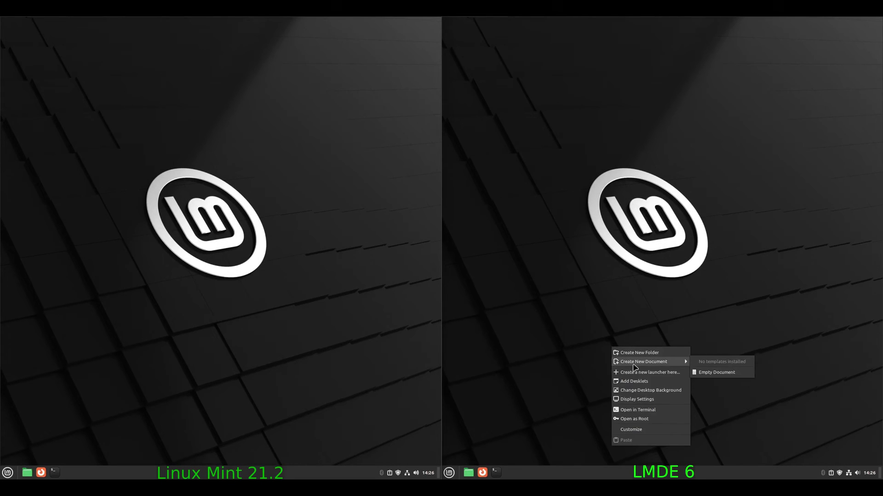
click(634, 390)
right_click(305, 344)
click(334, 387)
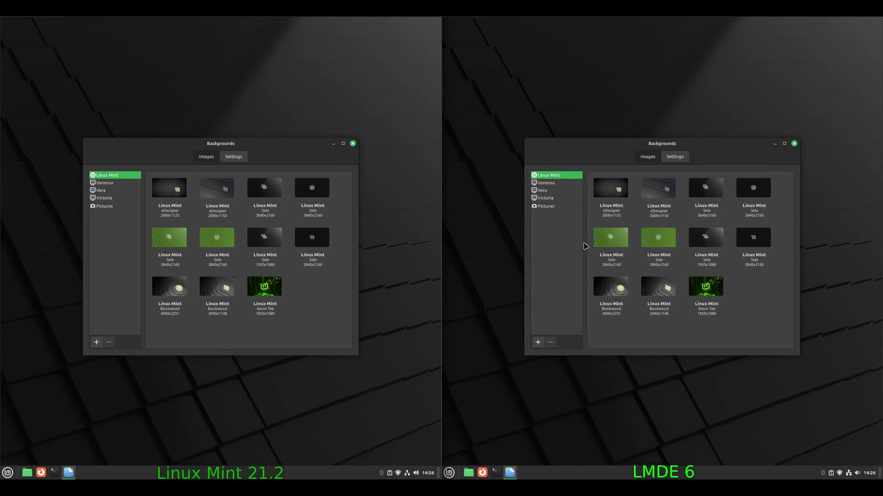
- Apply the green Sele wallpaper to Mint 21.2 and close both Backgrounds windows
click(176, 243)
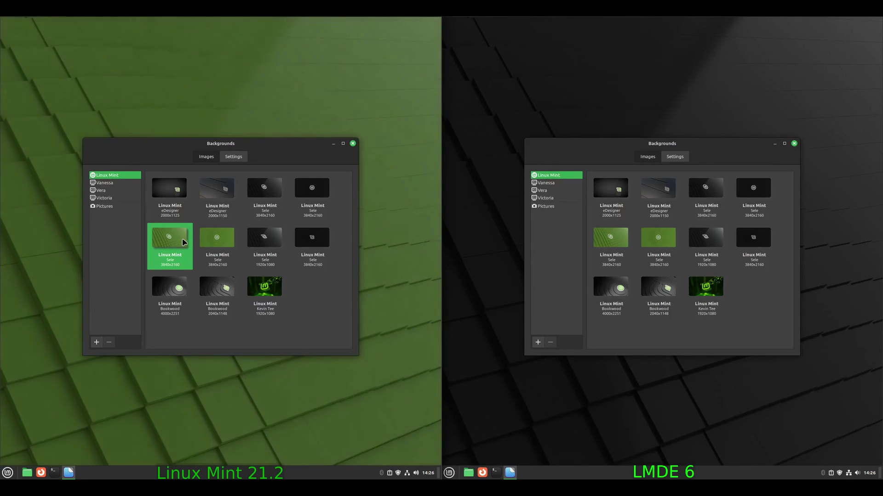
click(352, 143)
click(794, 143)
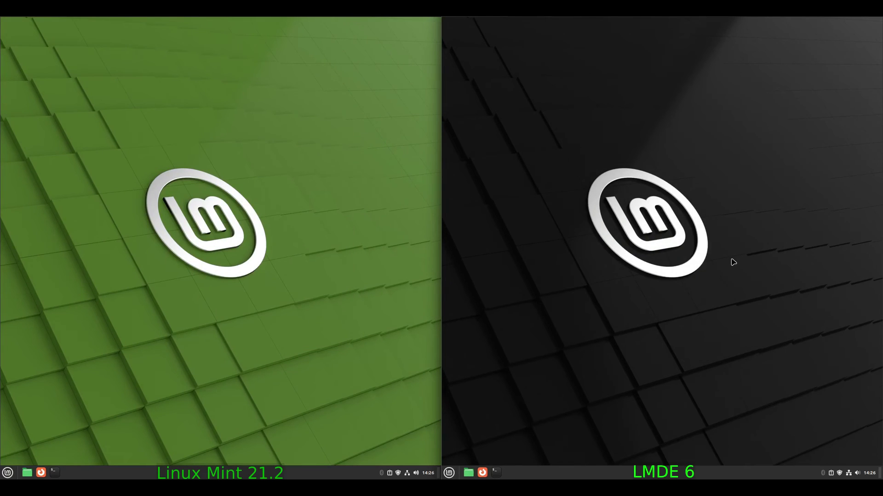
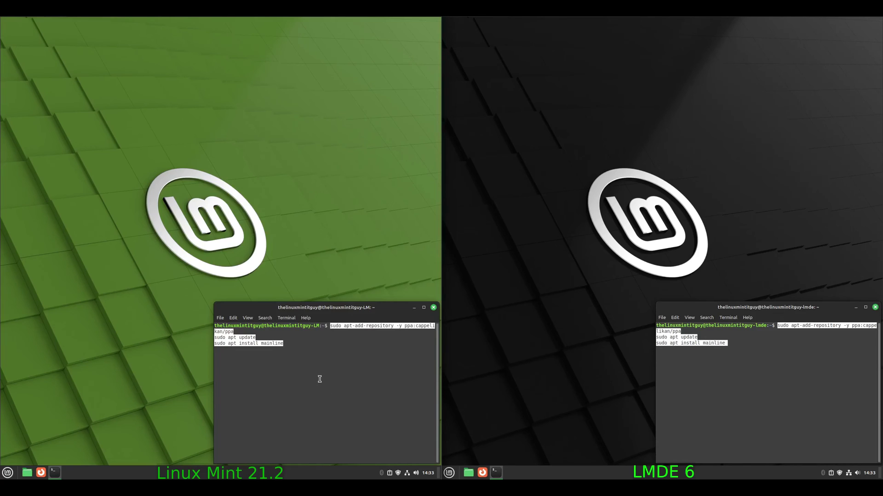
- Install mainline on Linux Mint 21.2, giving the sudo password and confirming with Y
key(Return)
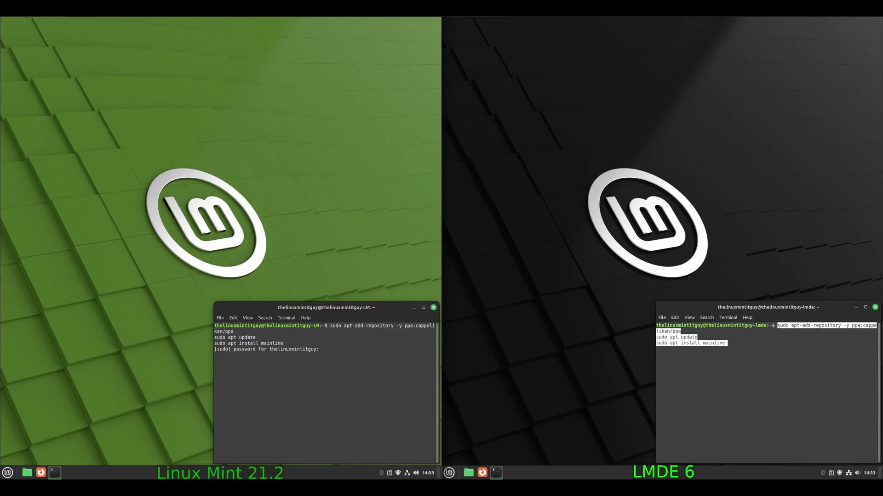
key(Return)
- Run the same install on LMDE 6 and highlight its 'unable to locate package mainline' error
key(Return)
key(Return)
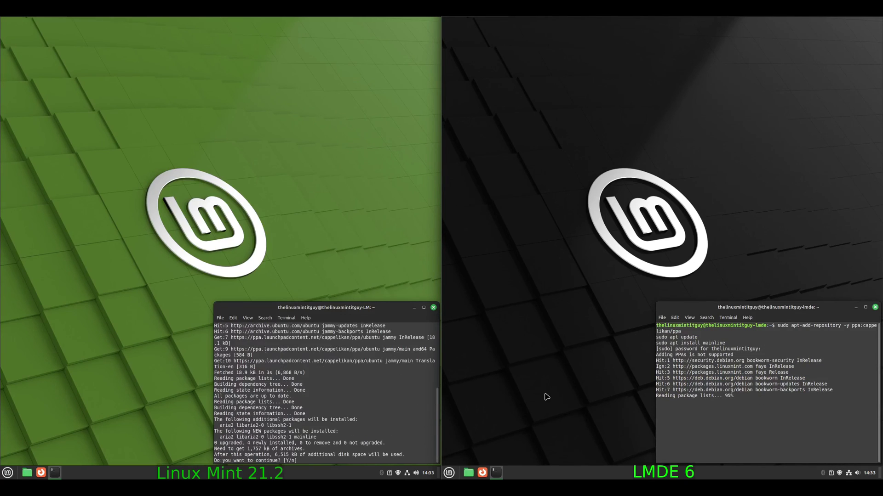
text(Y)
key(Return)
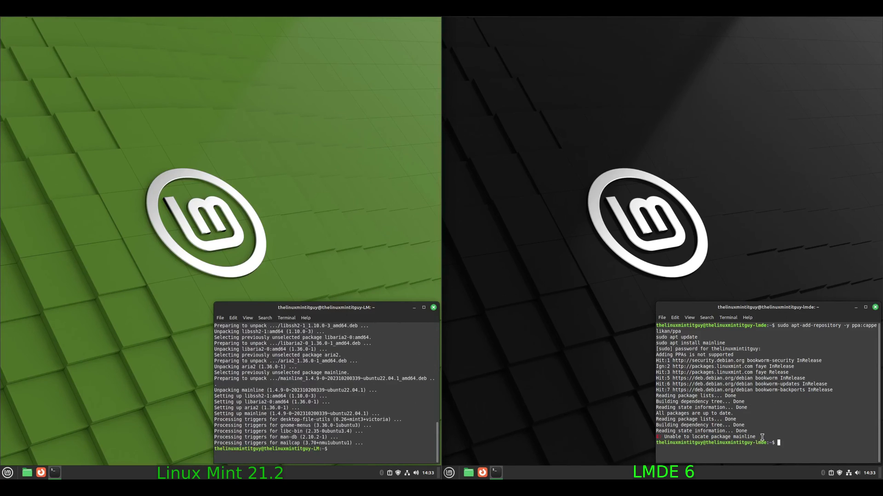
drag(876, 438, 661, 438)
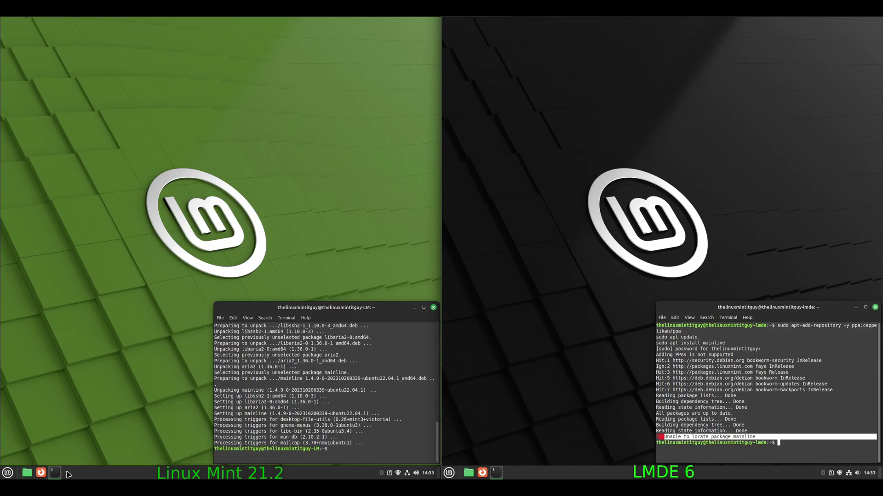
click(8, 474)
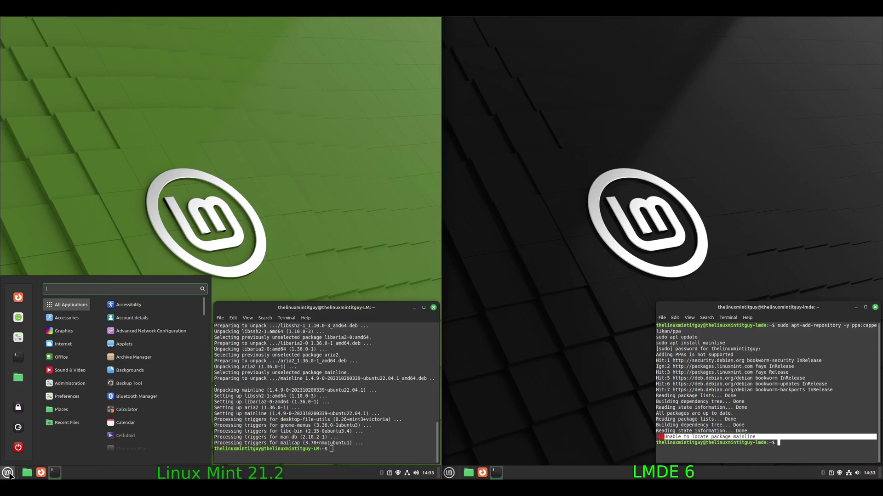
- Launch Mainline Kernels from a 'mainline' start-menu search and close the Mint terminal
text(mainline)
key(Return)
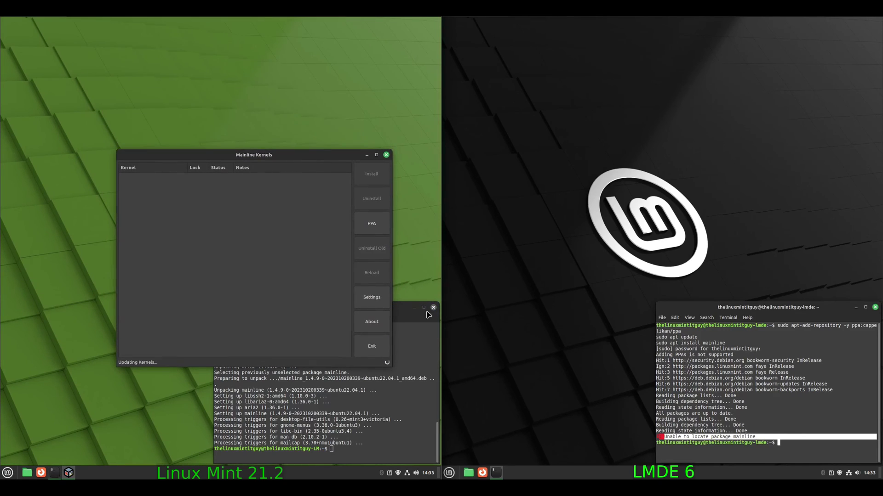
click(433, 307)
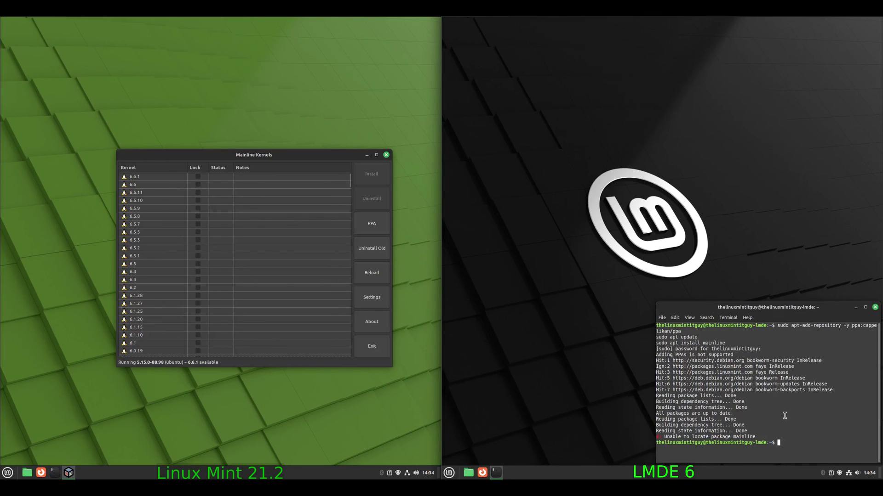
- Clear the LMDE terminal, run neofetch, and highlight kernel 6.1.0-13-amd64
text(clear)
key(Return)
text(neofet)
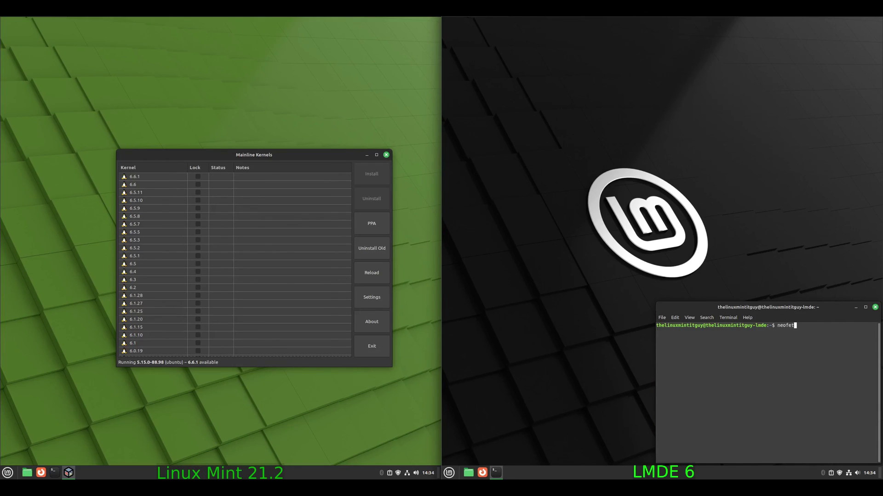
text(ch)
key(Return)
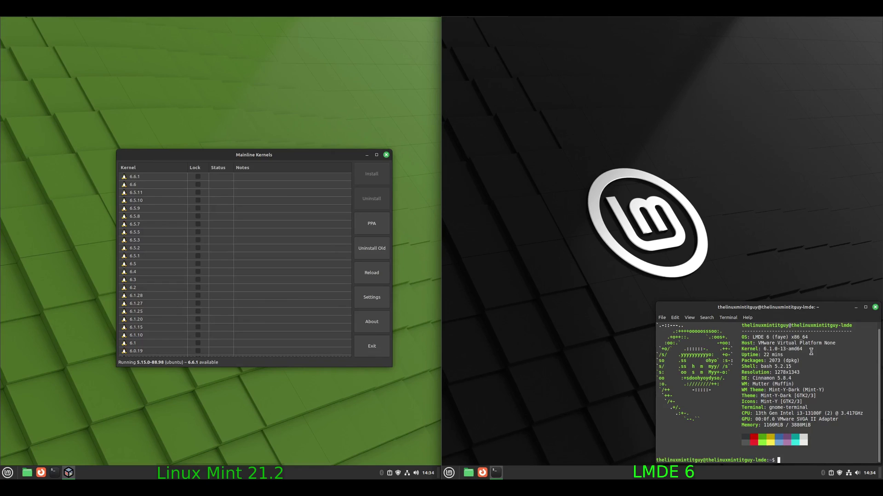
drag(811, 352, 767, 349)
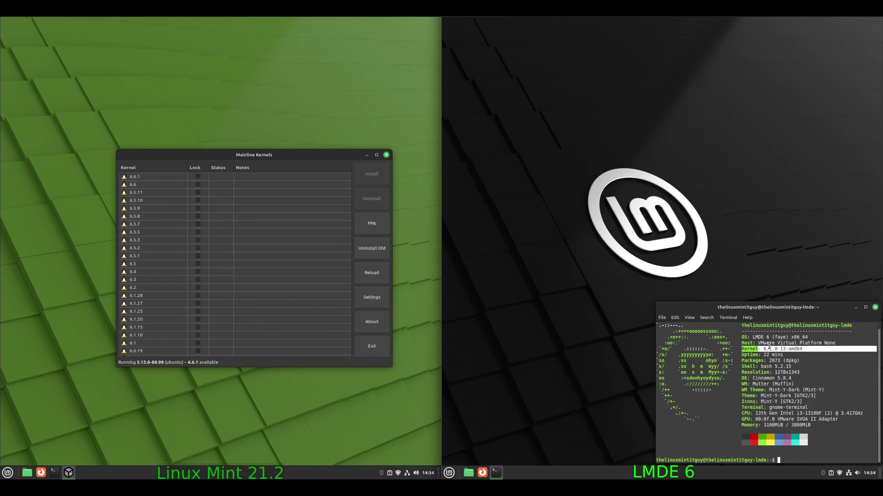
- Run neofetch in a new Mint terminal, highlight kernel 5.15.0-88-generic, and arrange the windows
click(55, 473)
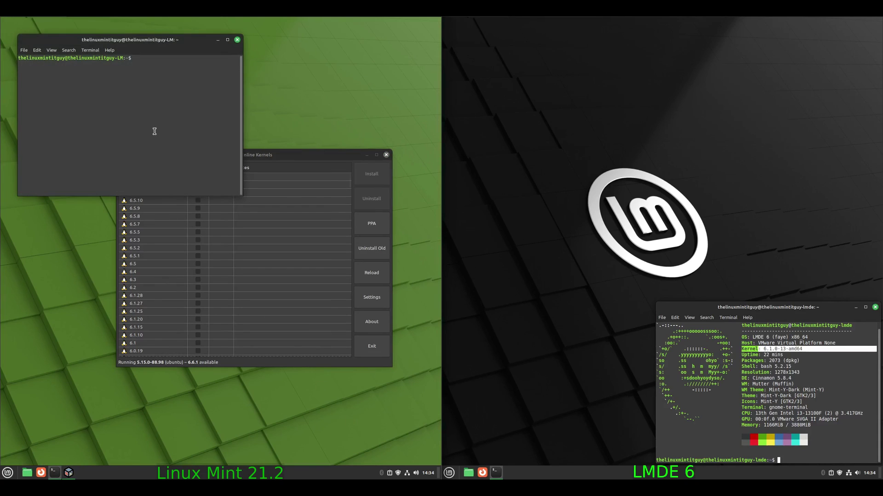
text(neofetch)
key(Return)
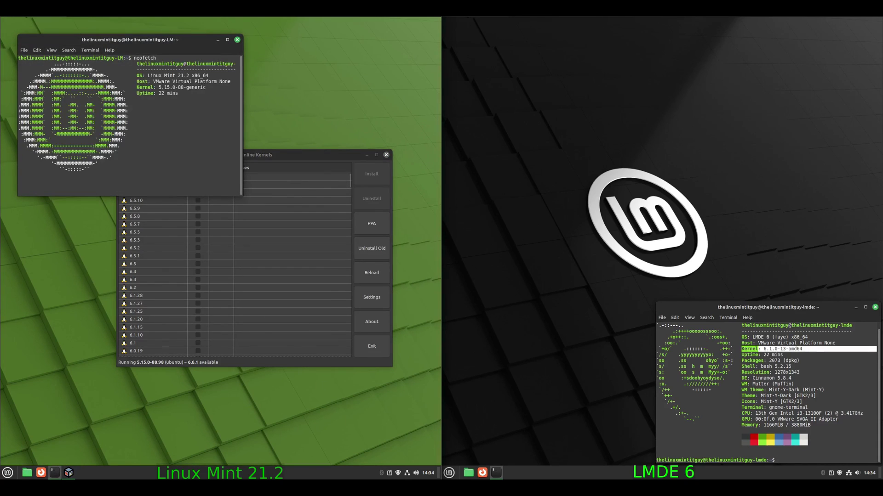
drag(173, 65, 361, 309)
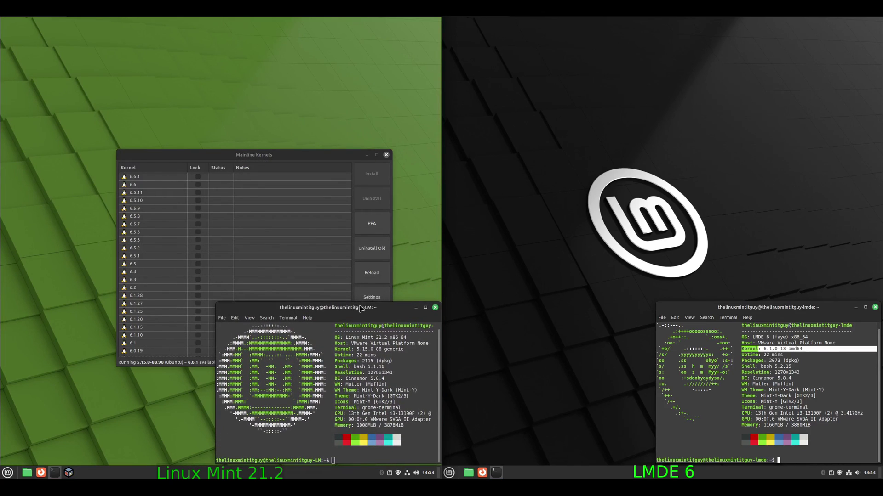
drag(406, 349, 336, 349)
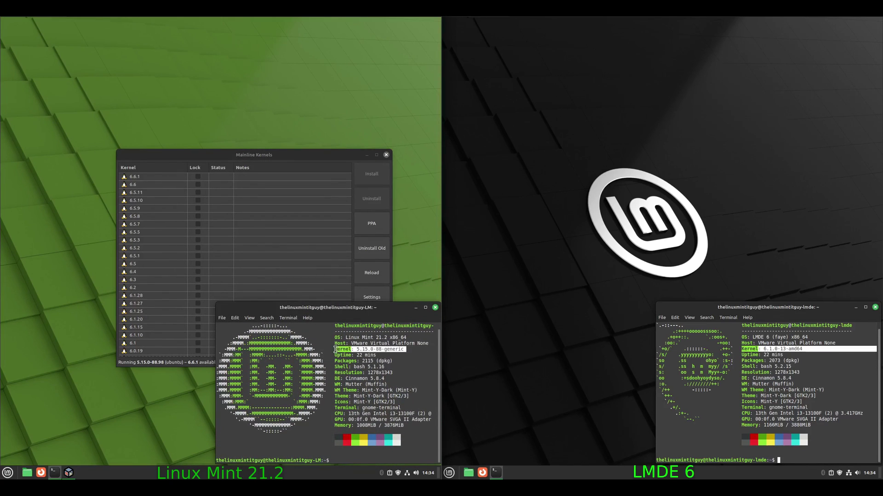
drag(262, 154, 184, 70)
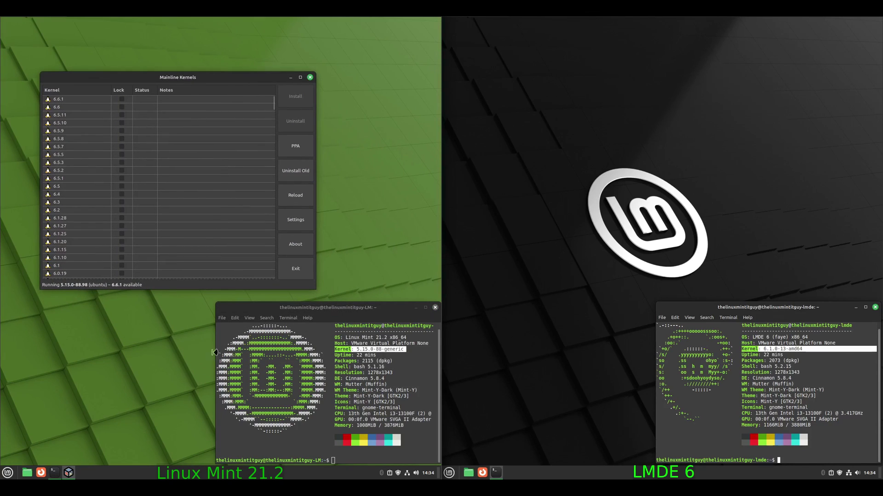